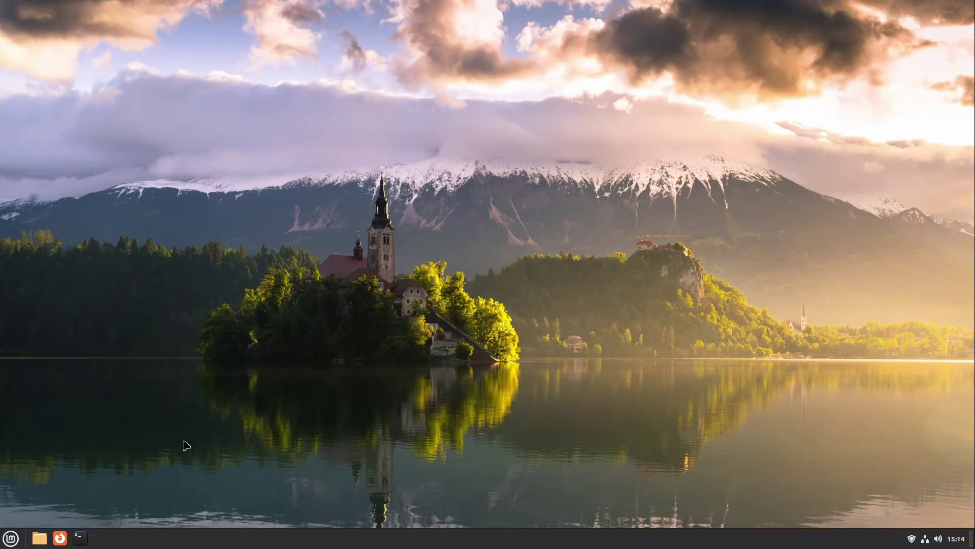
- Launch Synaptic Package Manager with the admin password and maximize its window
click(11, 537)
text(synl)
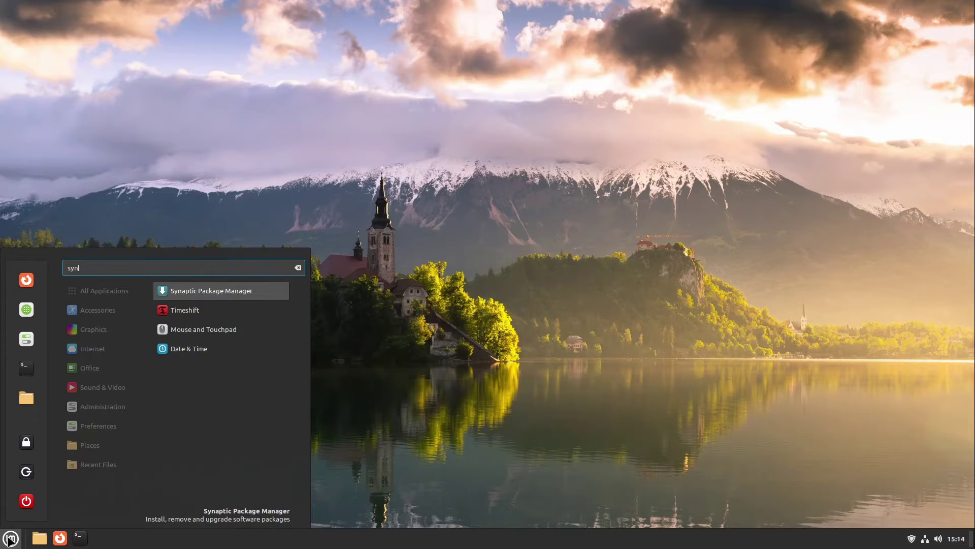
key(Return)
text(••••••••)
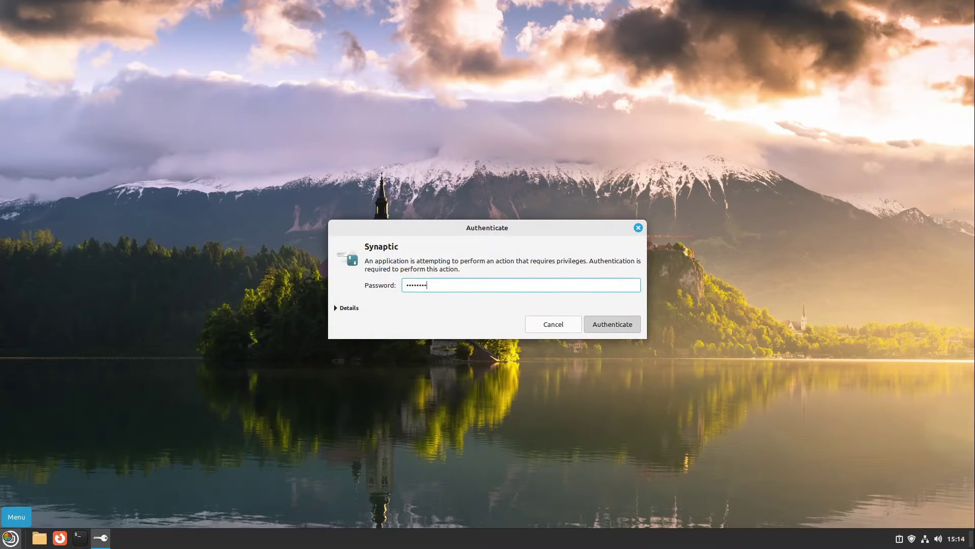
key(Return)
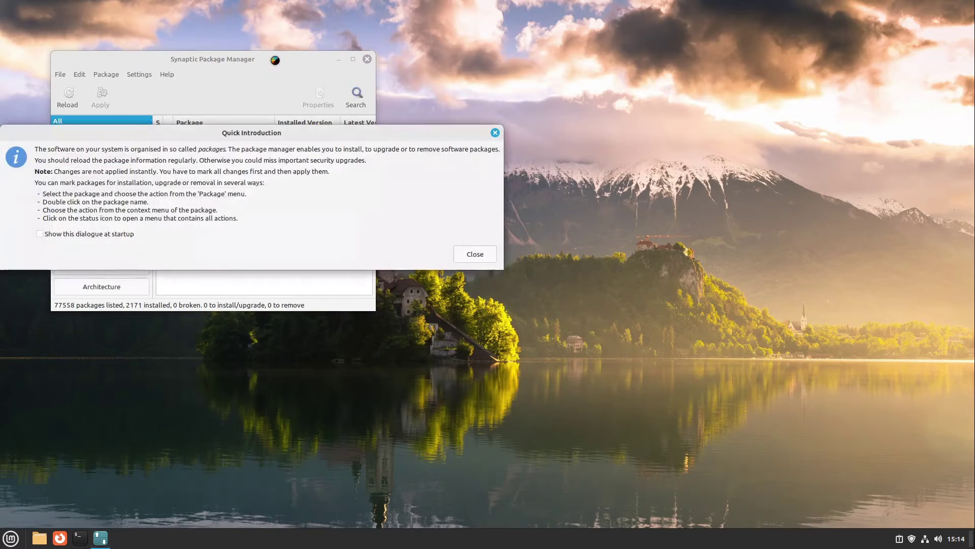
click(478, 253)
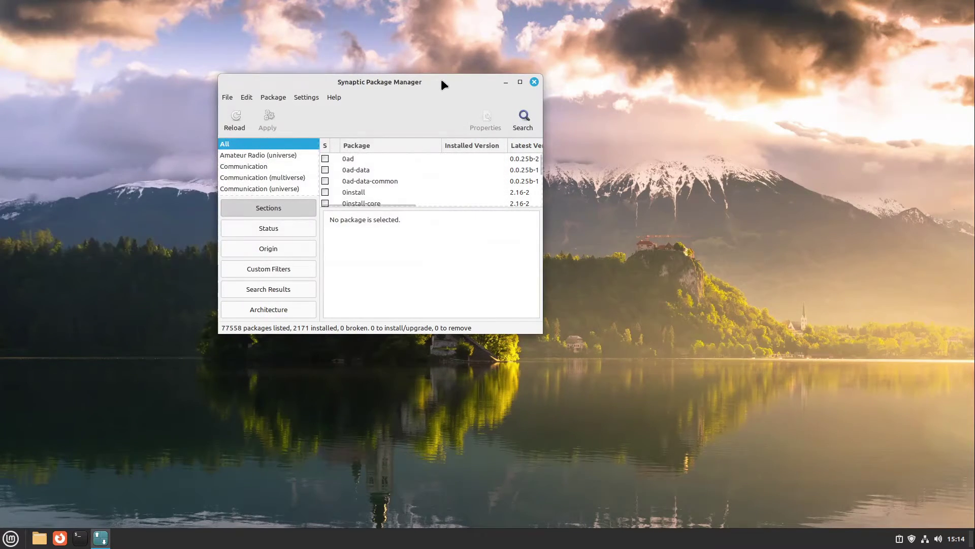
double_click(441, 81)
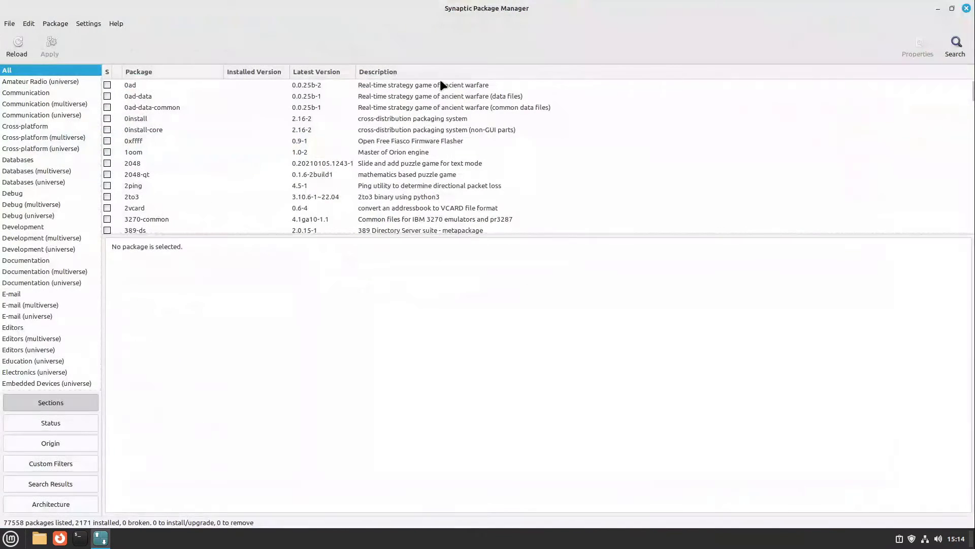
- Search 'vanilla-gnome', mark vanilla-gnome-desktop for installation with its dependencies, and review the summary
click(957, 50)
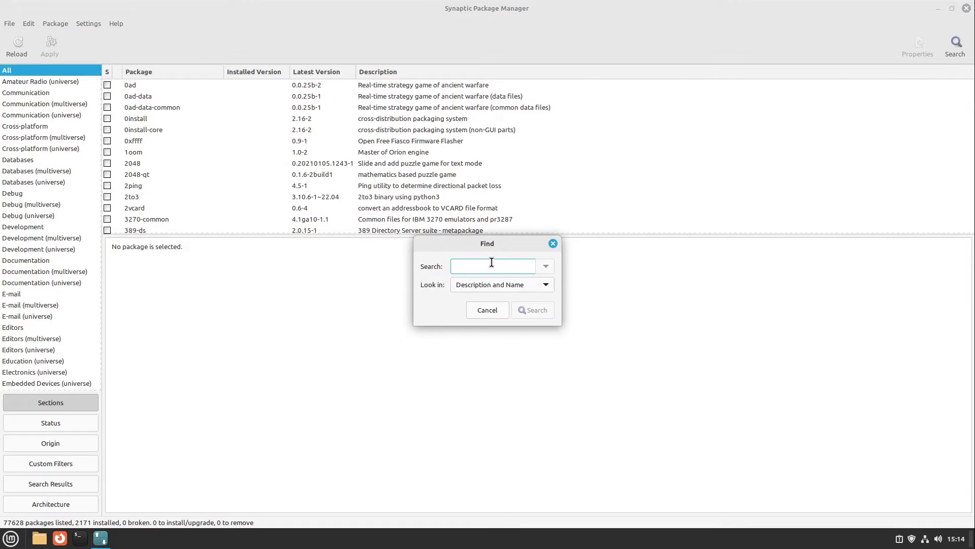
text(vanilla-gnome)
key(Return)
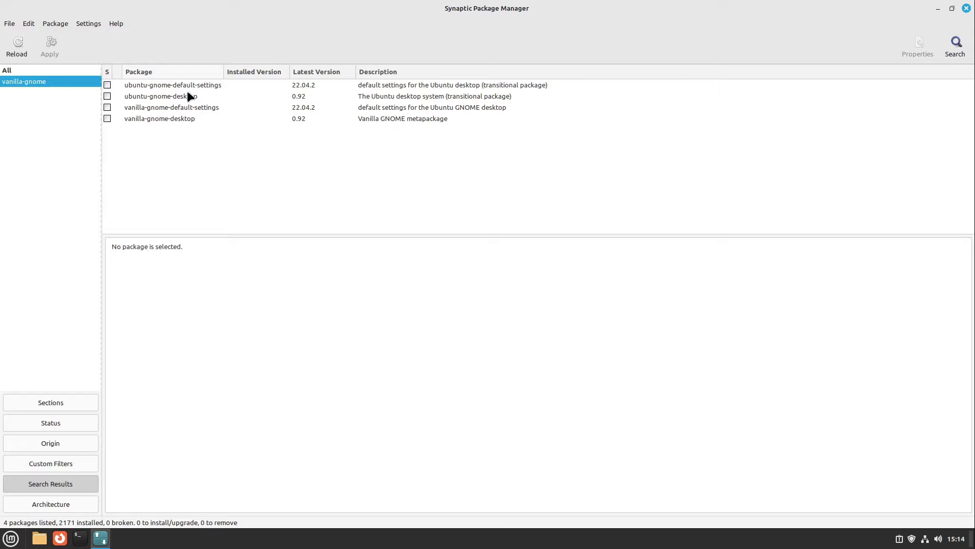
click(193, 118)
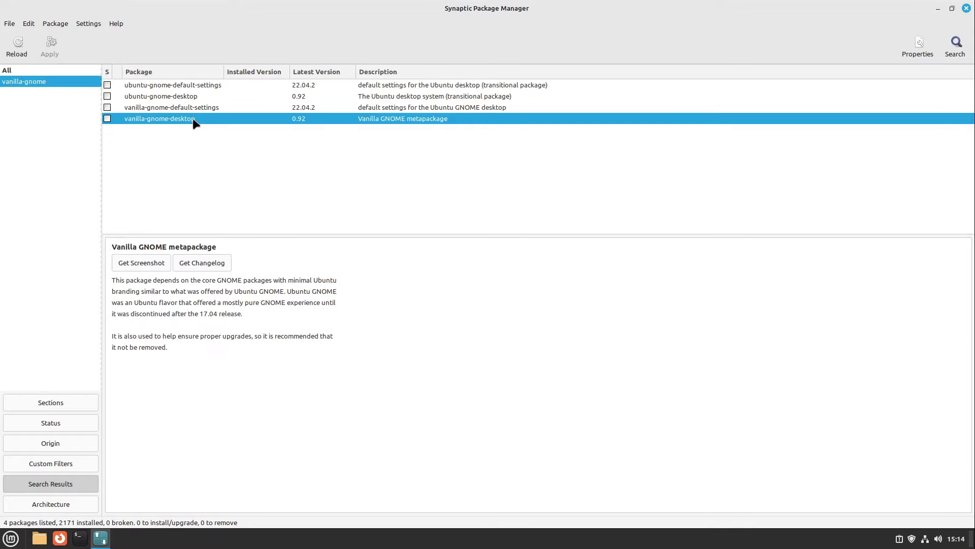
right_click(193, 120)
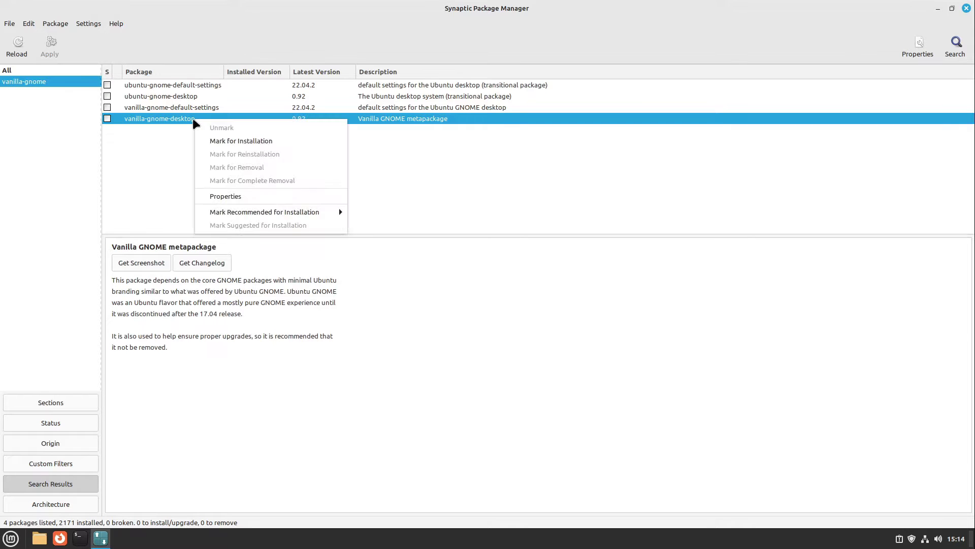
click(233, 141)
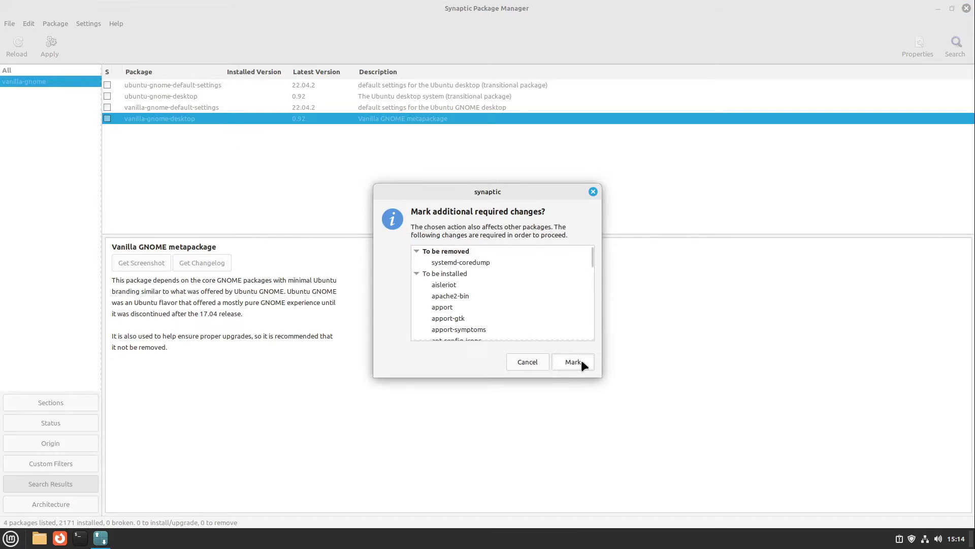
click(581, 360)
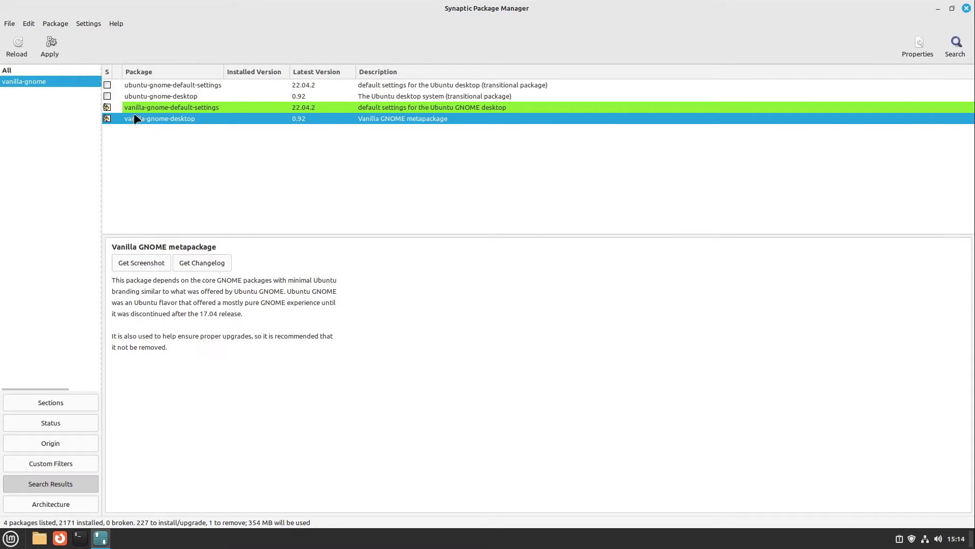
click(50, 54)
- Apply the 227-package install, choosing gdm3 as the default display manager
click(361, 224)
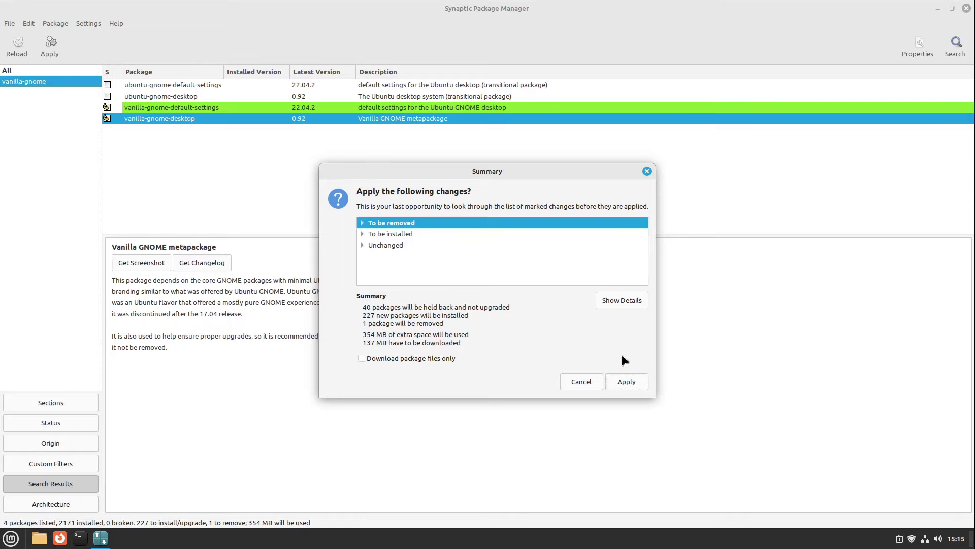
click(626, 382)
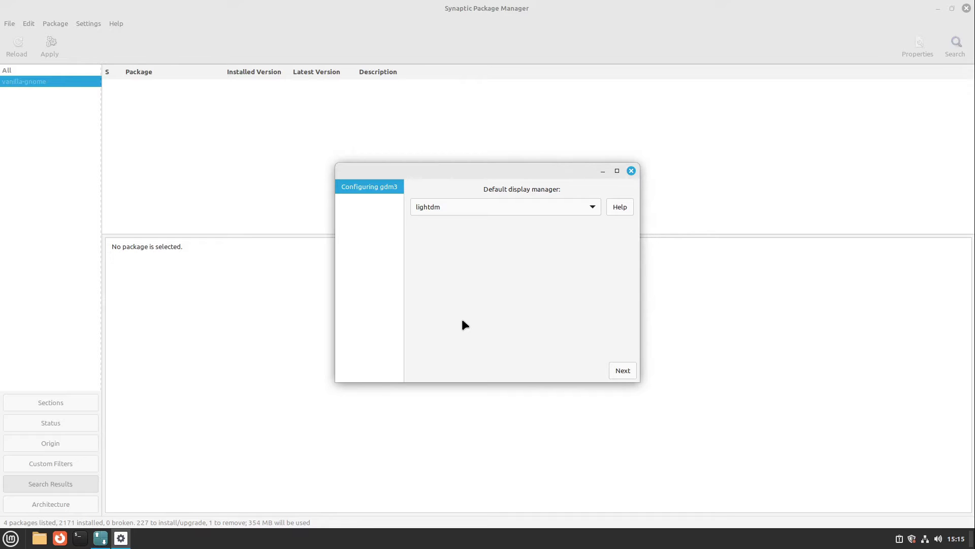
click(524, 208)
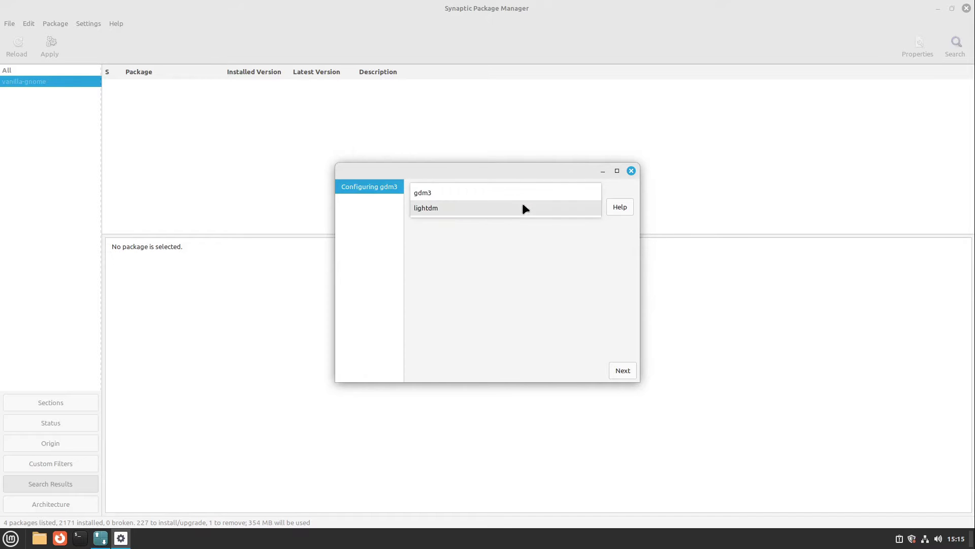
click(476, 198)
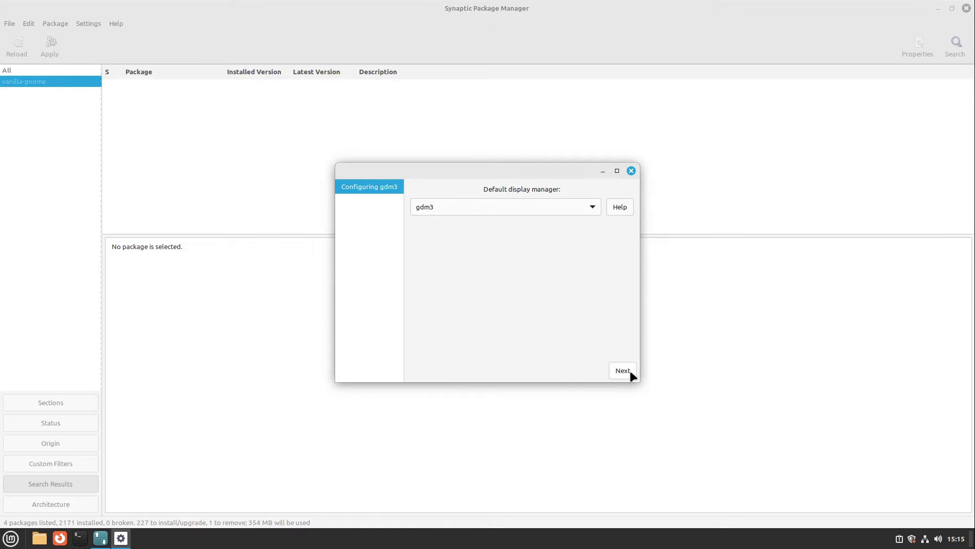
click(630, 370)
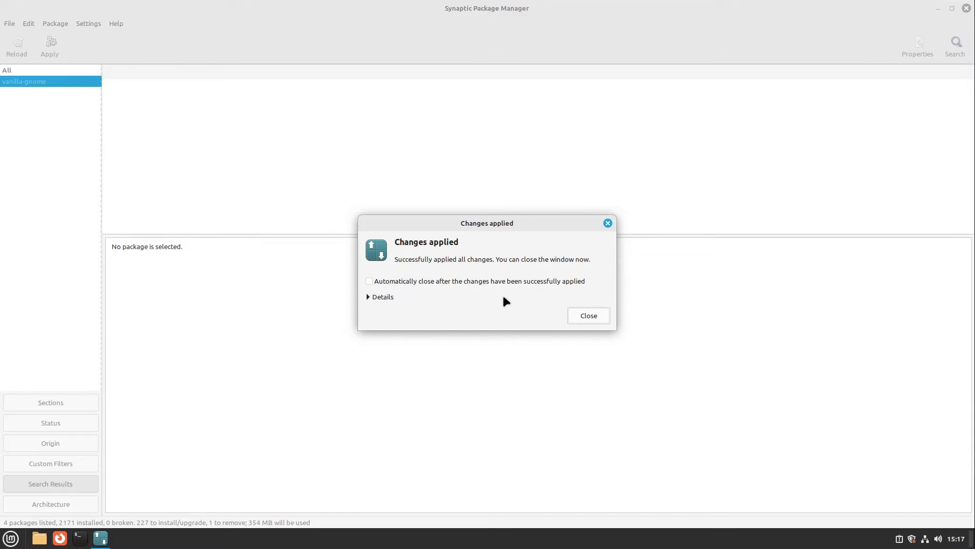
click(577, 313)
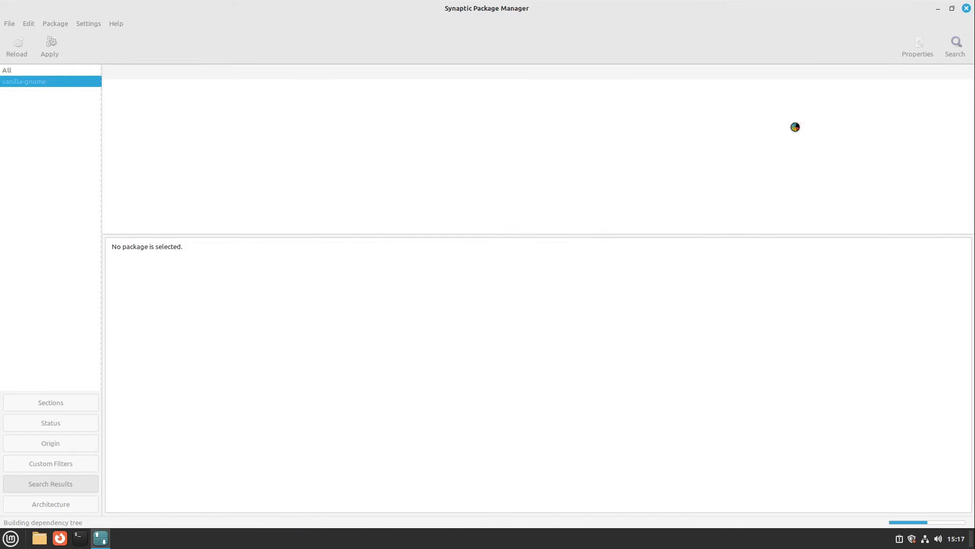
- Close Synaptic, restart the computer, then select the user account and open the session list at login
click(966, 9)
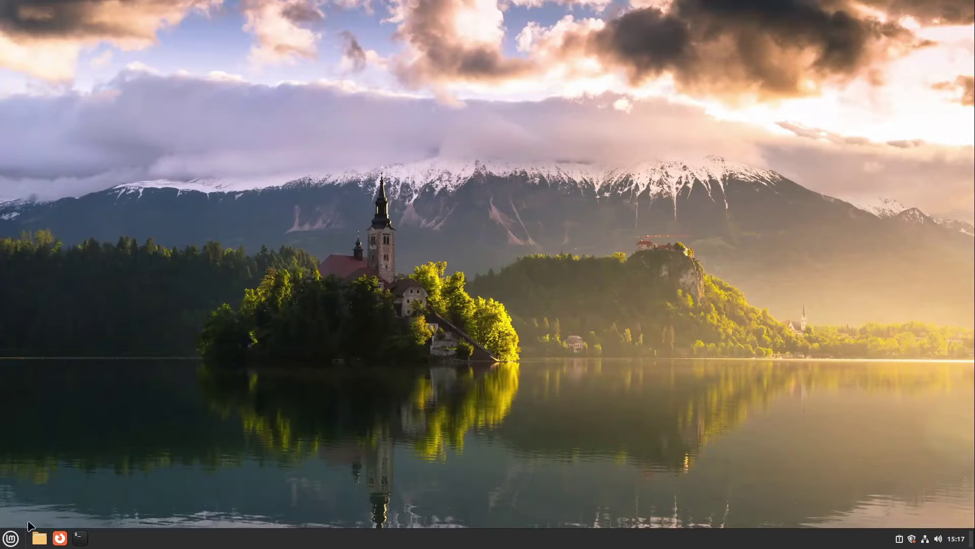
click(10, 540)
key(Escape)
click(511, 305)
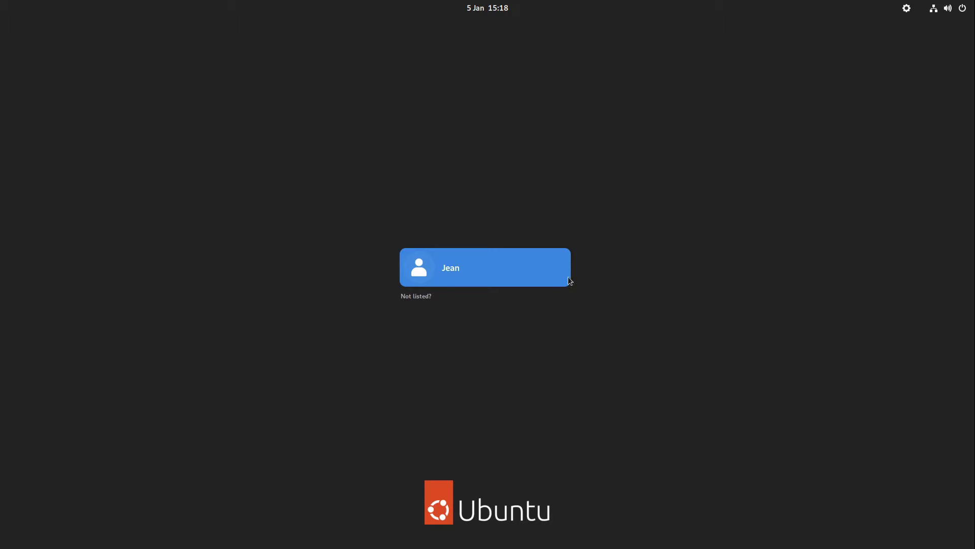
click(460, 276)
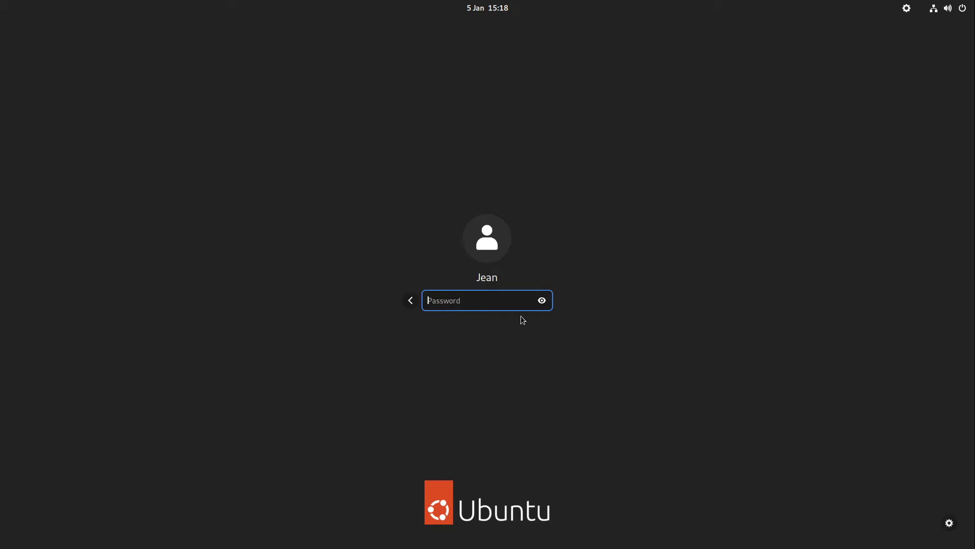
click(949, 523)
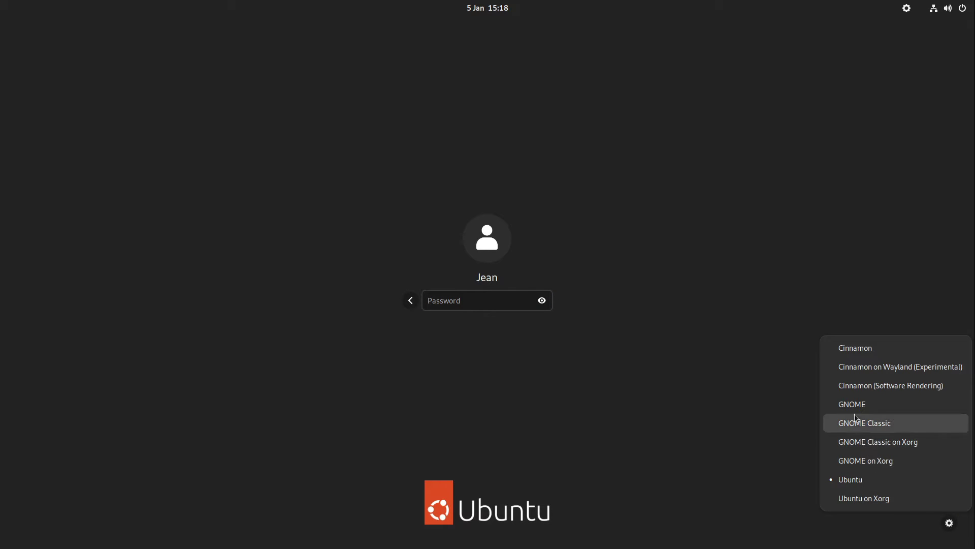
- Log in to the GNOME on Xorg session with the user's password
click(865, 461)
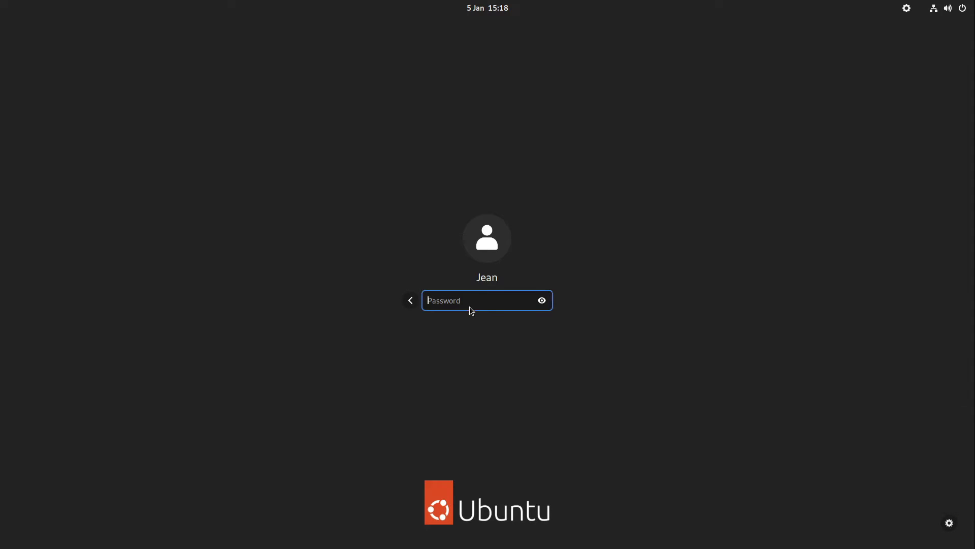
text(••••••••)
key(Return)
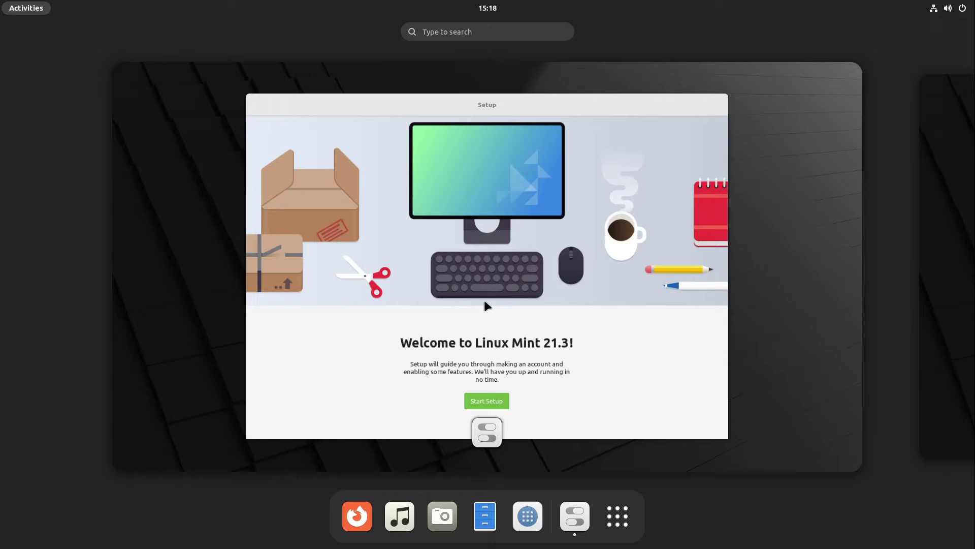
- Go through GNOME Initial Setup, keeping the keyboard and privacy defaults and skipping online accounts
click(478, 258)
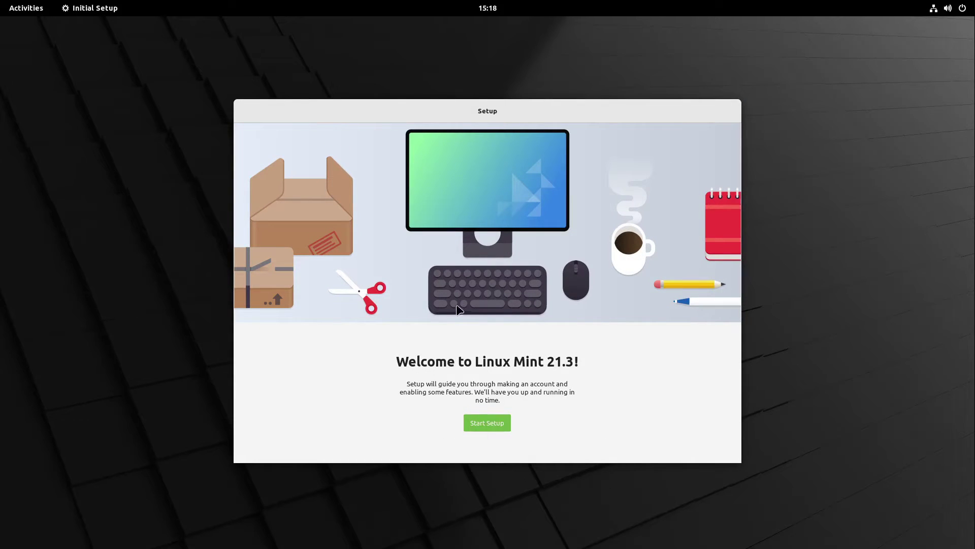
click(494, 422)
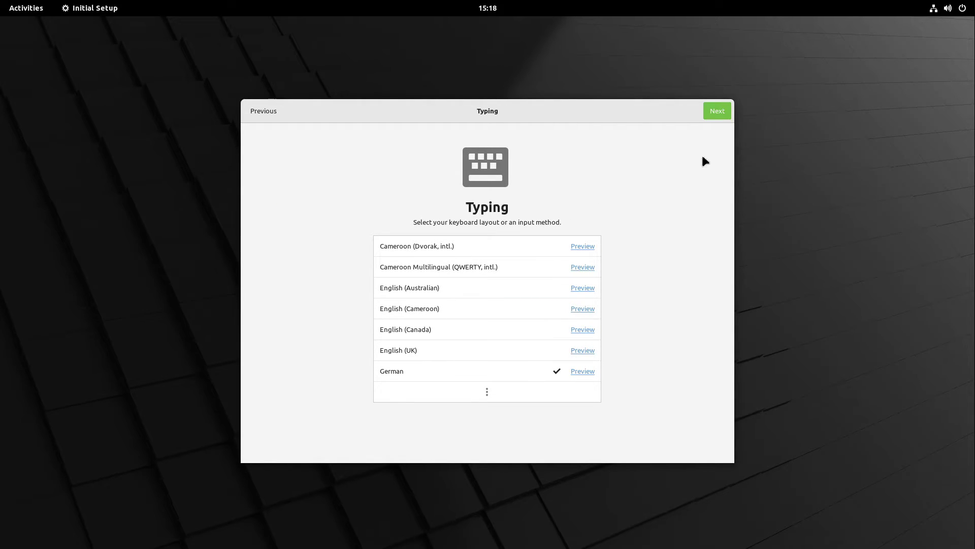
click(720, 111)
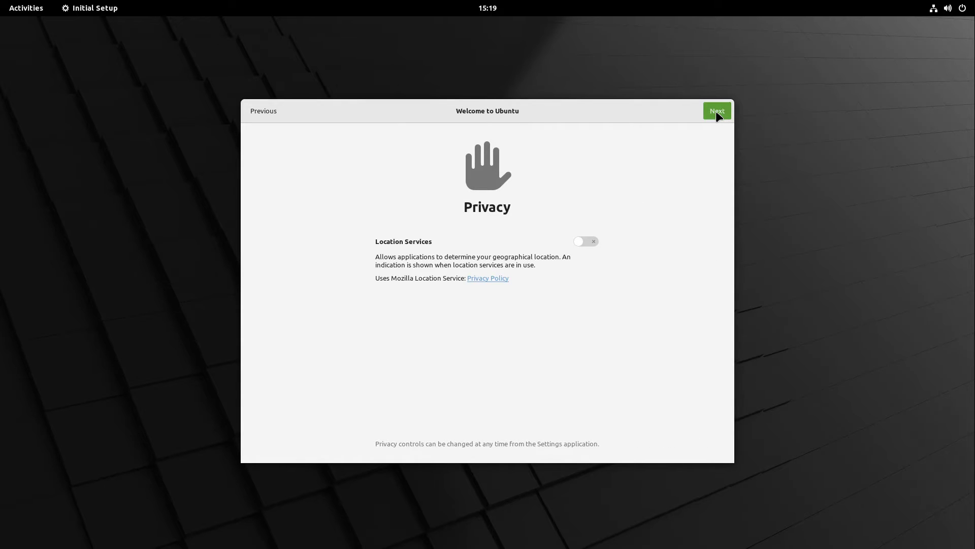
click(717, 113)
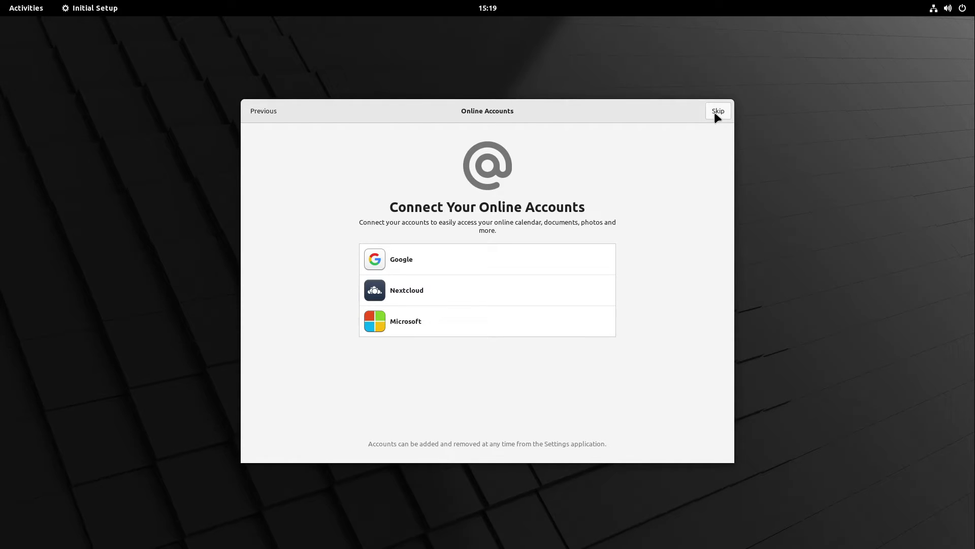
click(716, 114)
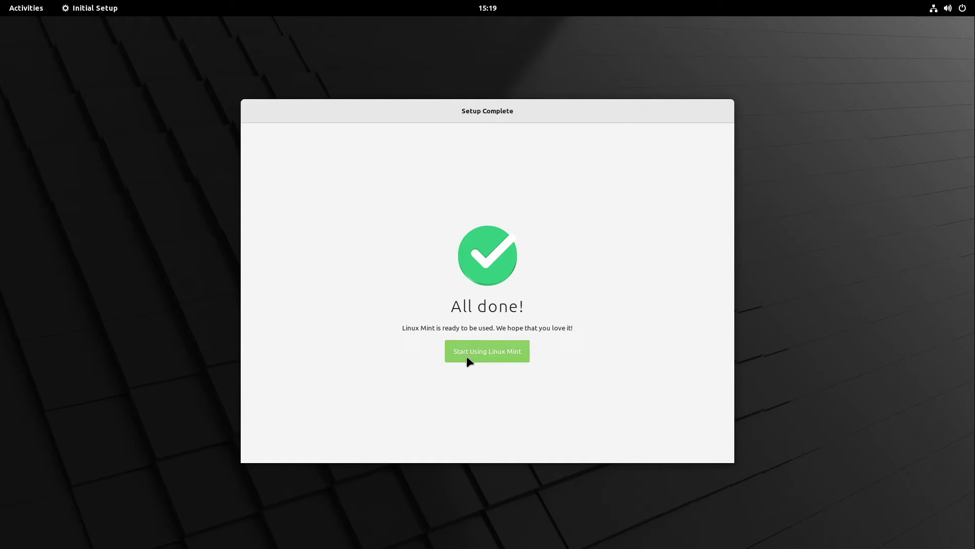
click(481, 352)
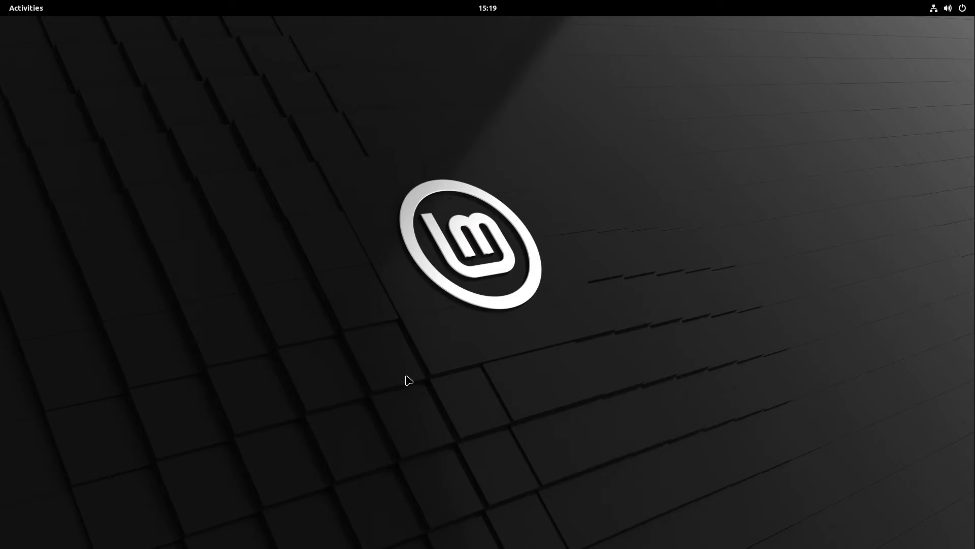
- Open Settings from the application grid to view the About page showing GNOME 42.9
click(42, 11)
click(604, 513)
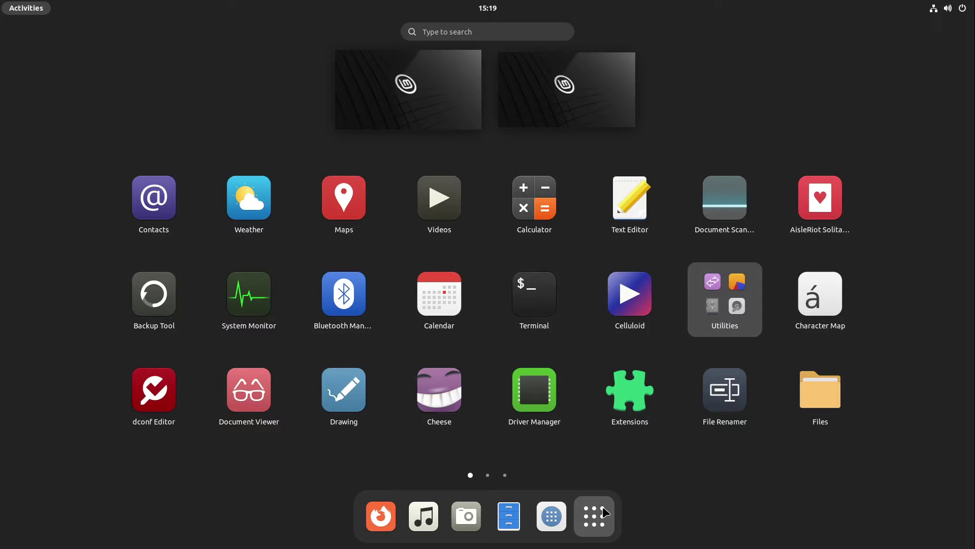
click(497, 508)
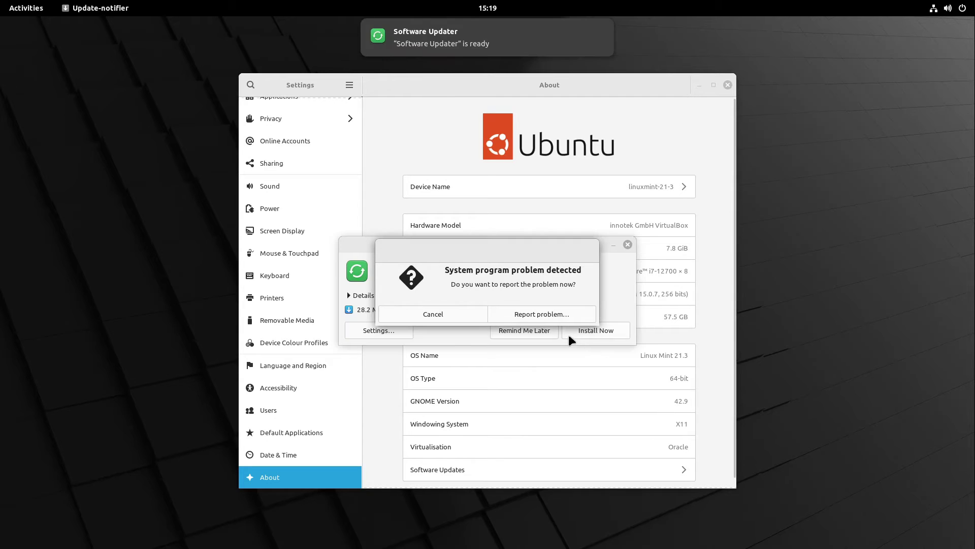
- Cancel the problem report dialog and close the Settings window
drag(525, 247, 358, 260)
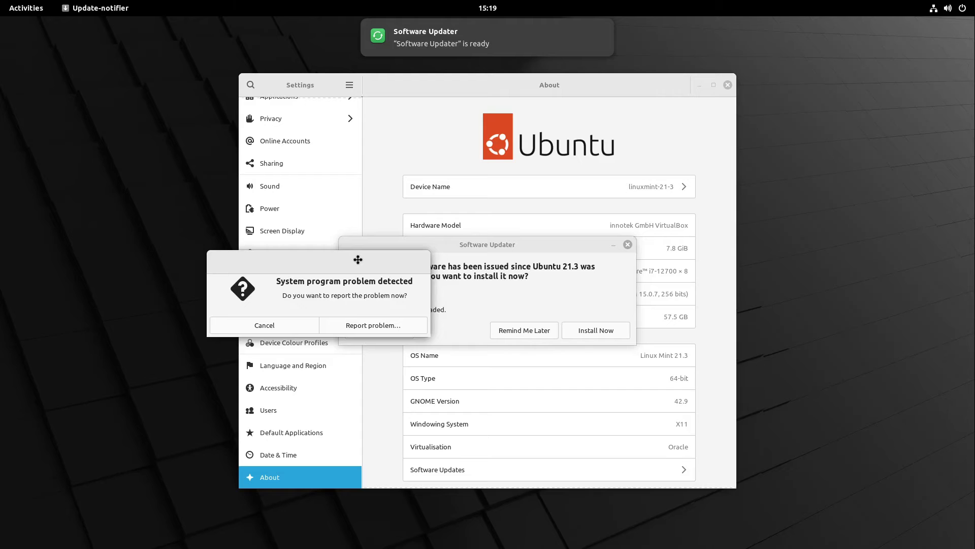
click(262, 324)
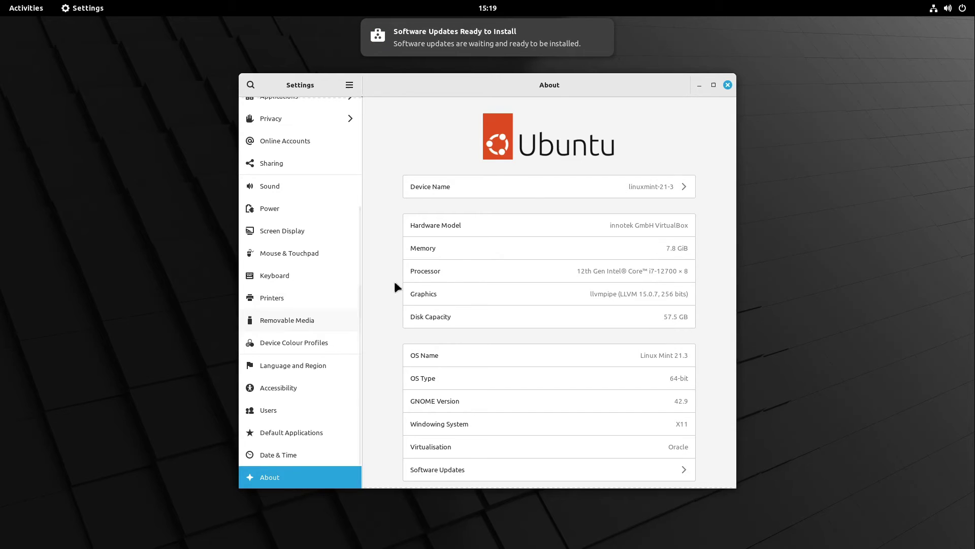
drag(551, 93, 764, 48)
click(428, 245)
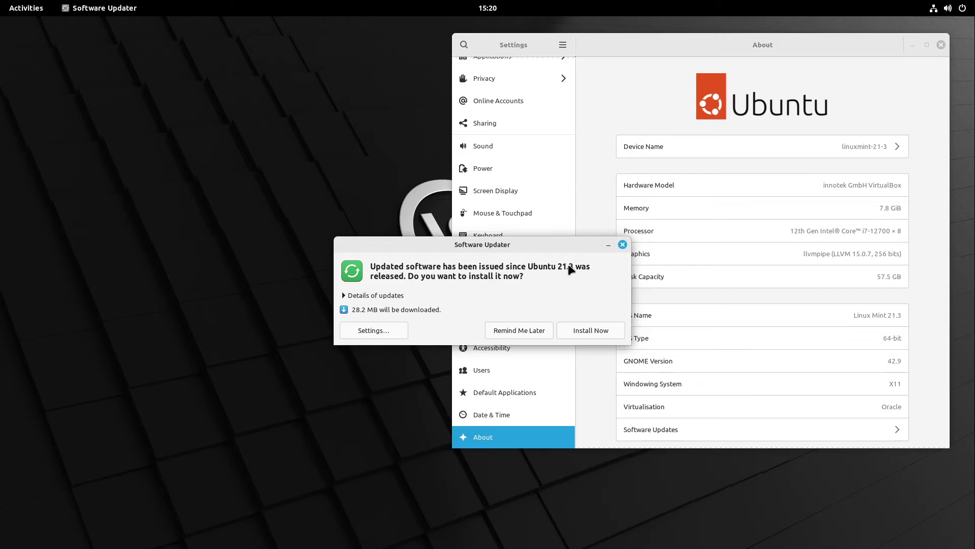
key(alt+s)
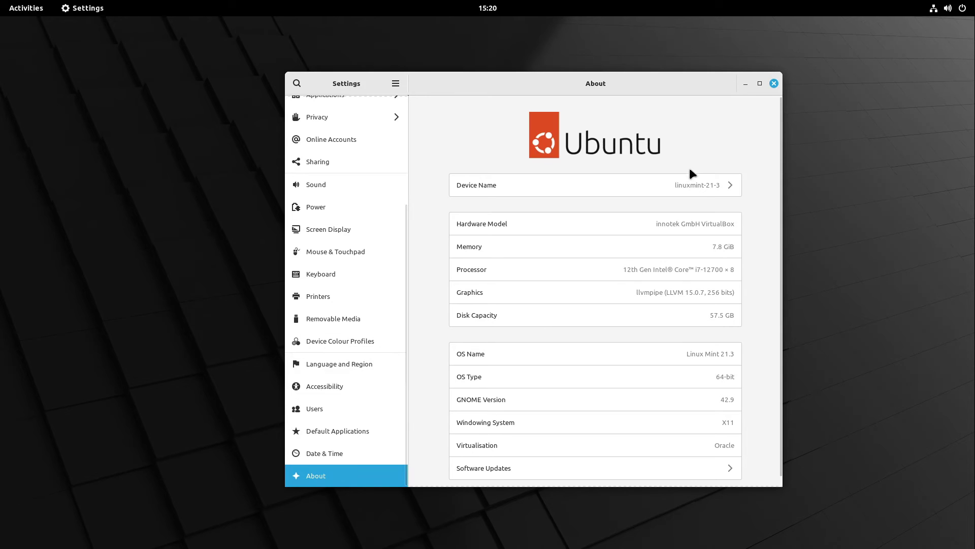
click(774, 85)
- Postpone Software Updater with Remind Me Later and show the full application grid
click(26, 8)
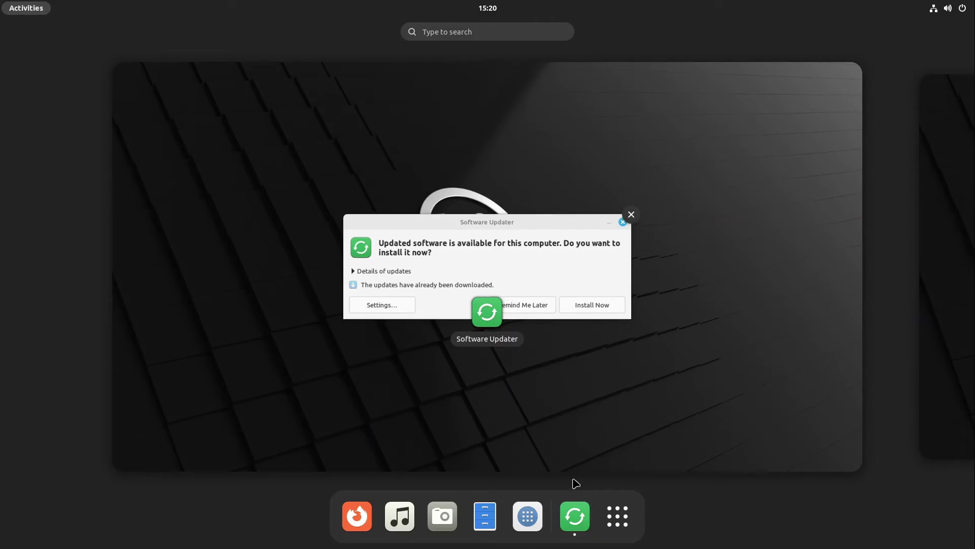
click(546, 273)
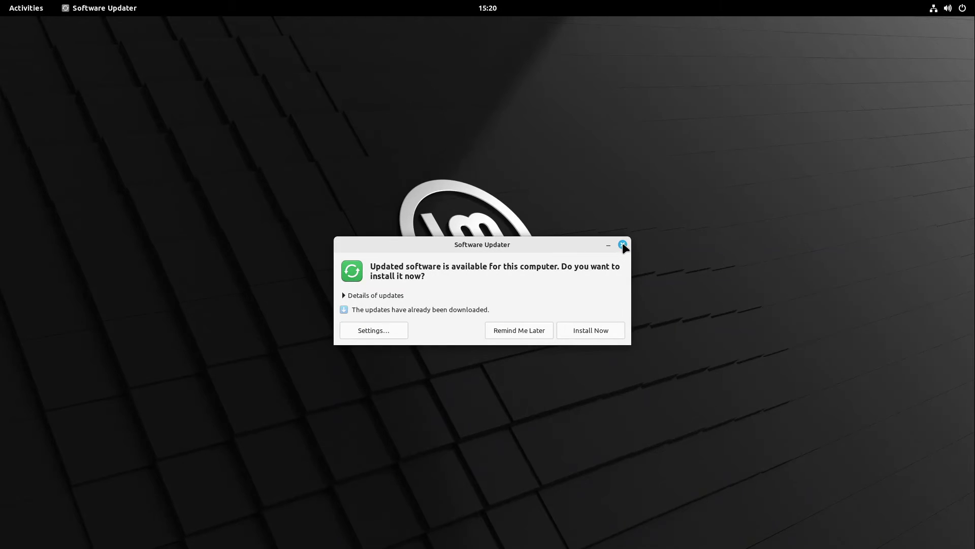
click(511, 336)
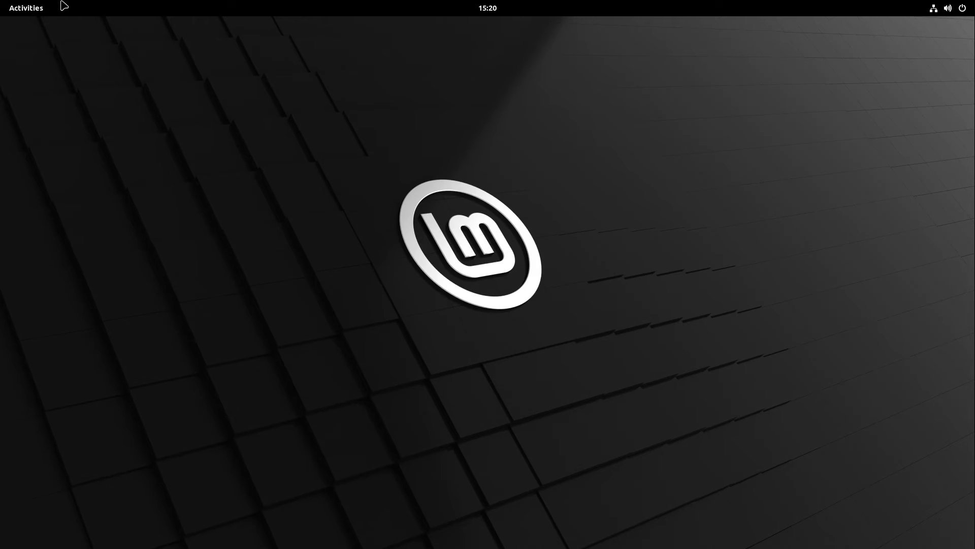
click(26, 8)
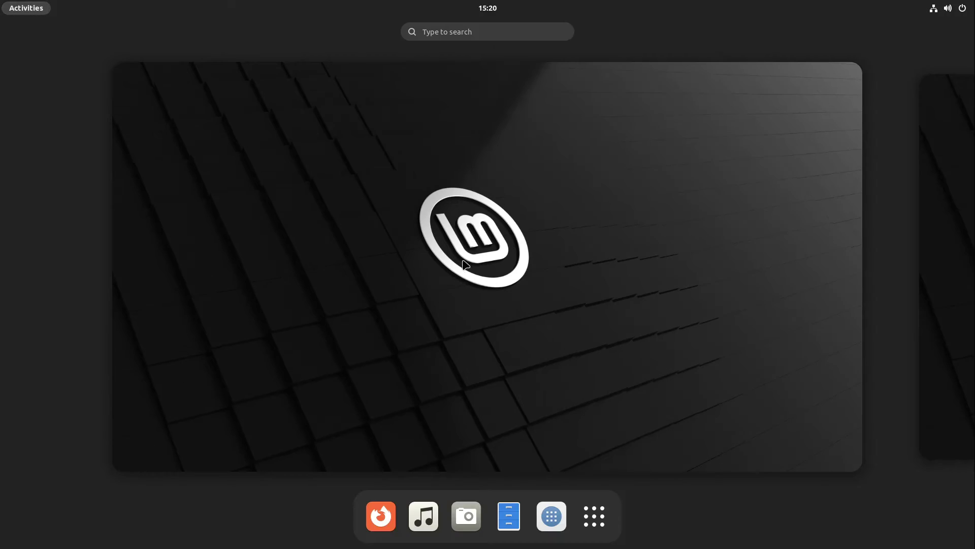
click(604, 515)
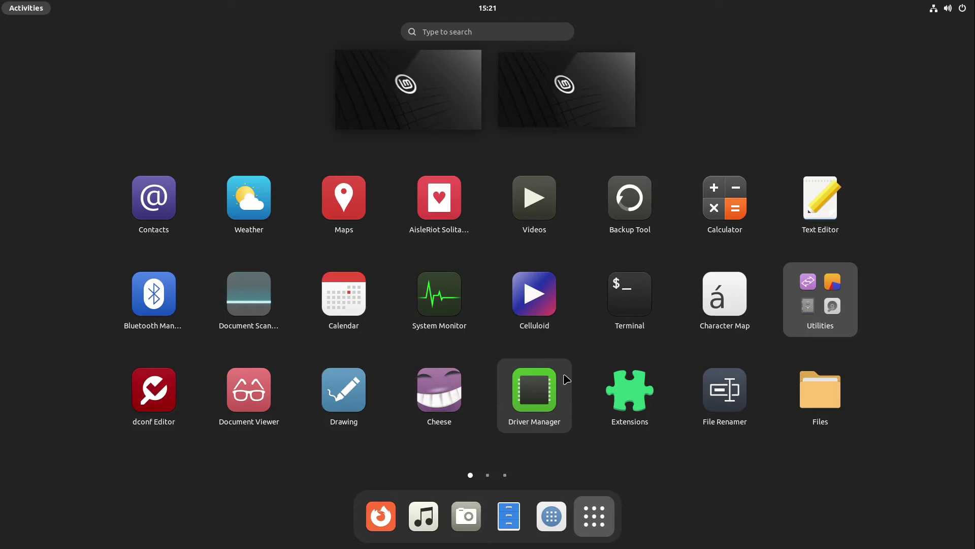
- Launch Synaptic with 'syn' and authenticate with the administrator password
text(syn)
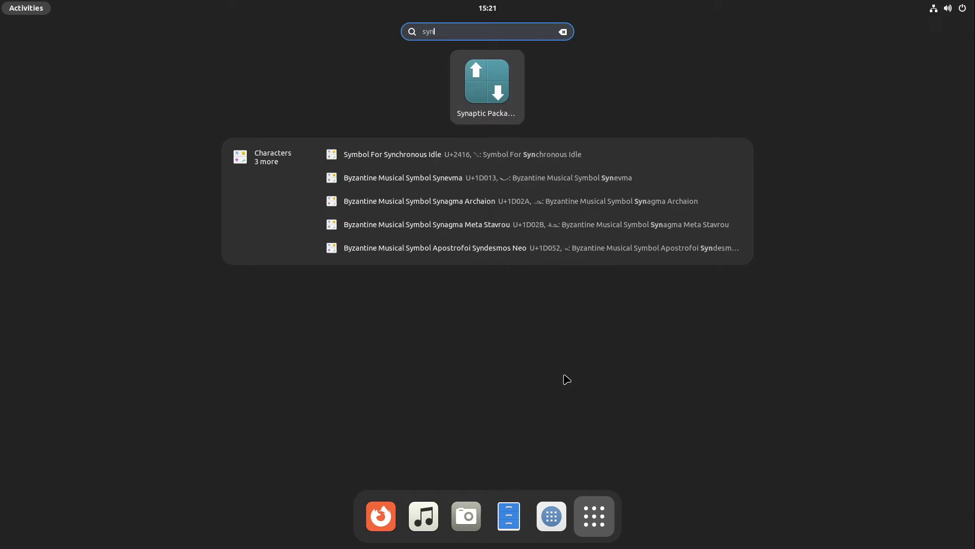
key(Return)
text(******)
key(Return)
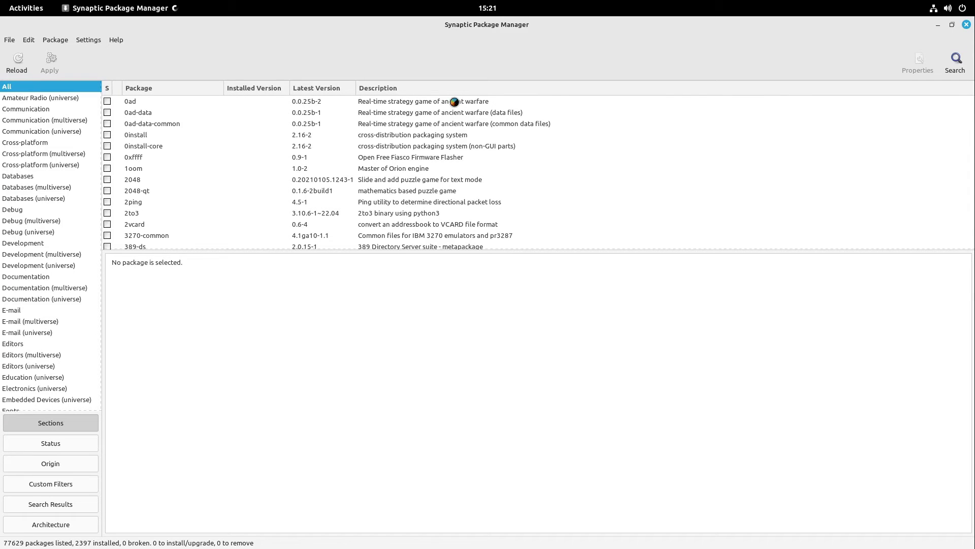
- Search 'cinnamon' and mark cinnamon for removal along with cinnamon-dbg and mint-meta-cinnamon
click(942, 67)
text(cinnamon)
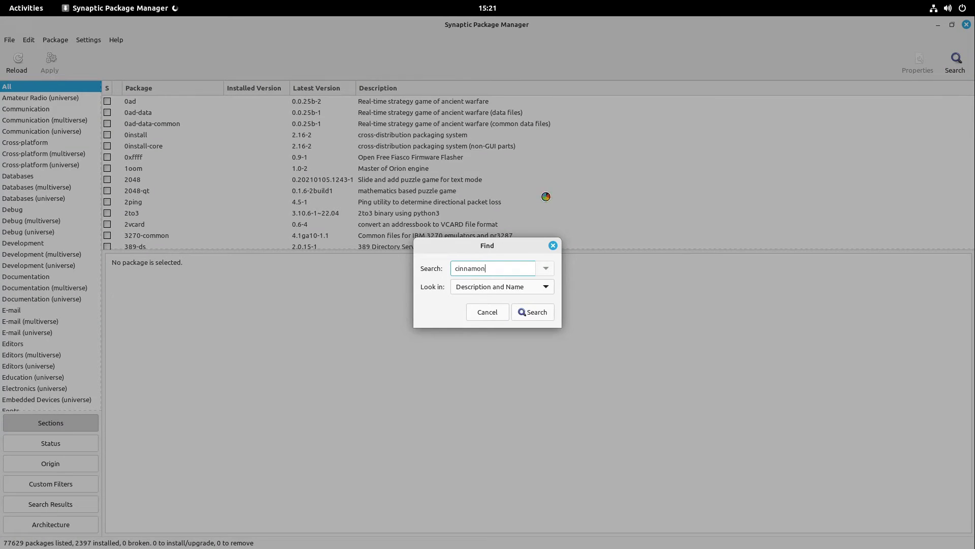
key(Return)
click(139, 132)
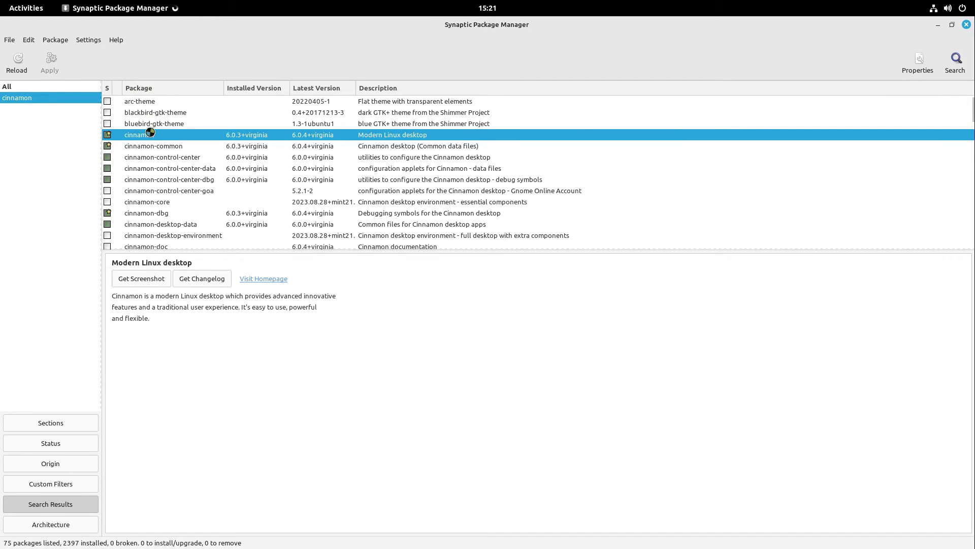
right_click(151, 133)
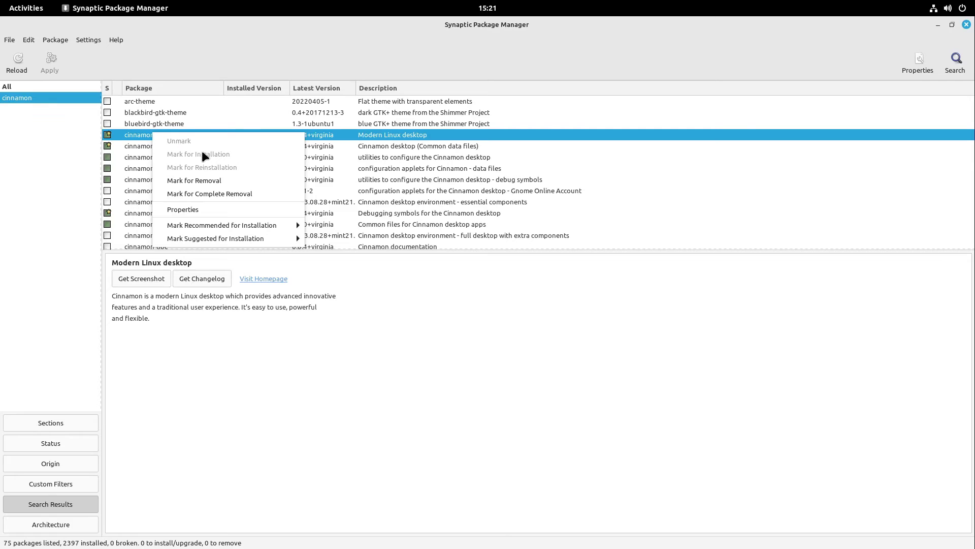
click(219, 180)
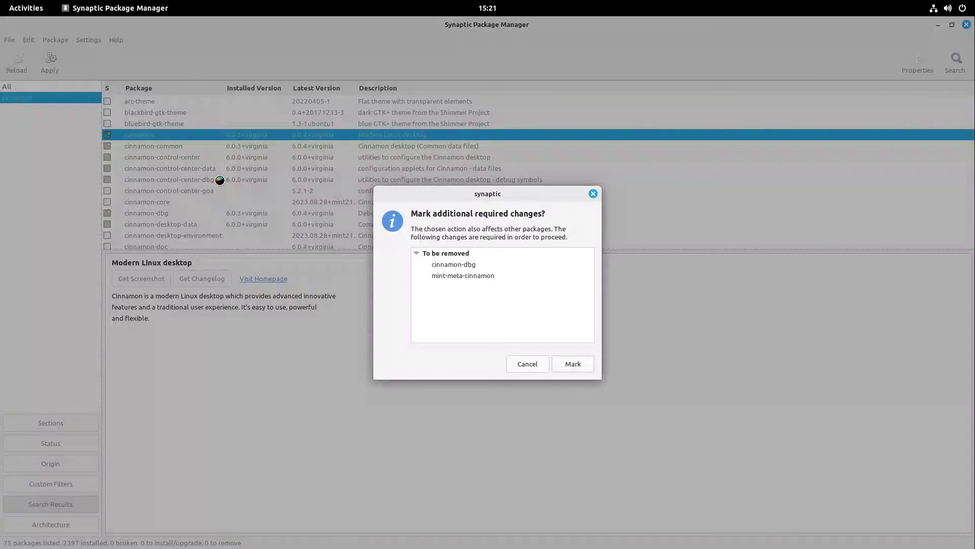
click(573, 364)
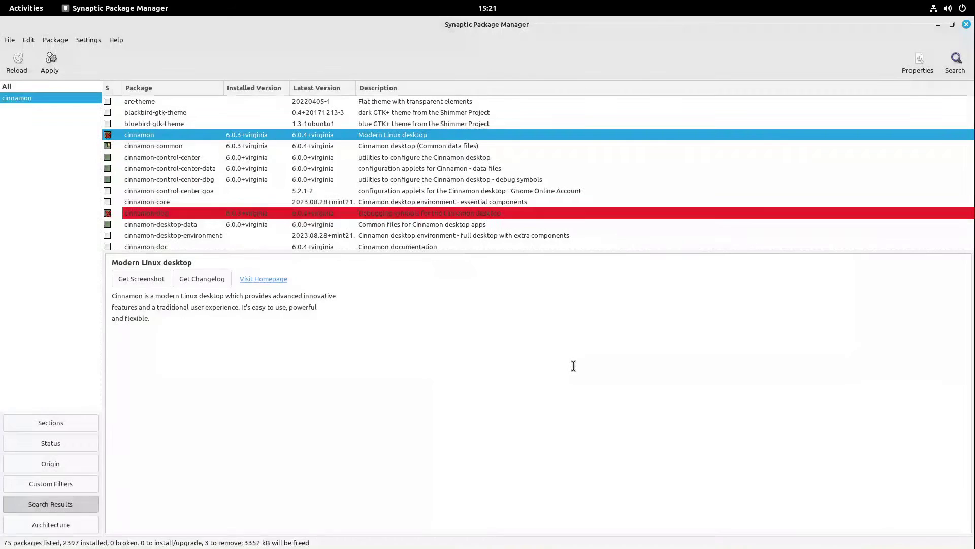
- Search 'nemo' and mark the nemo package for complete removal
click(956, 63)
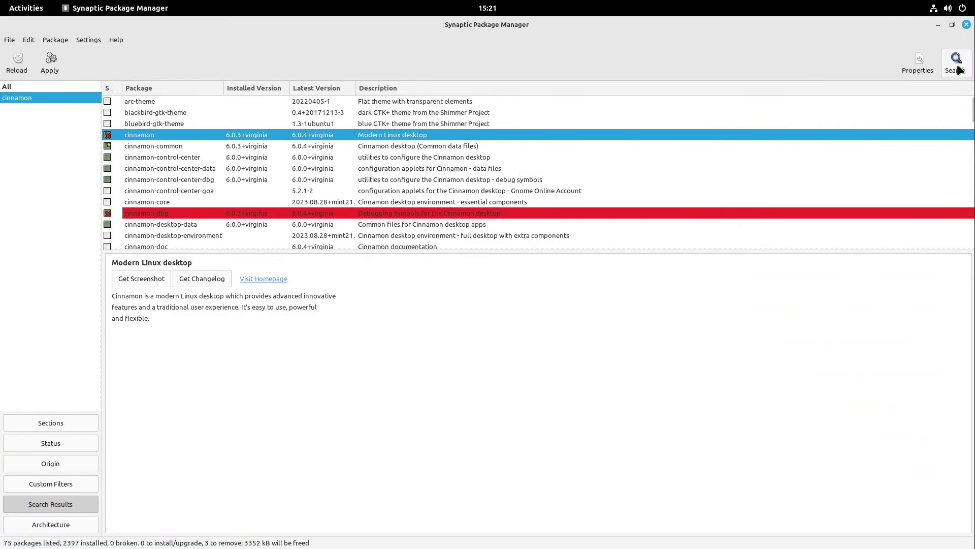
double_click(511, 265)
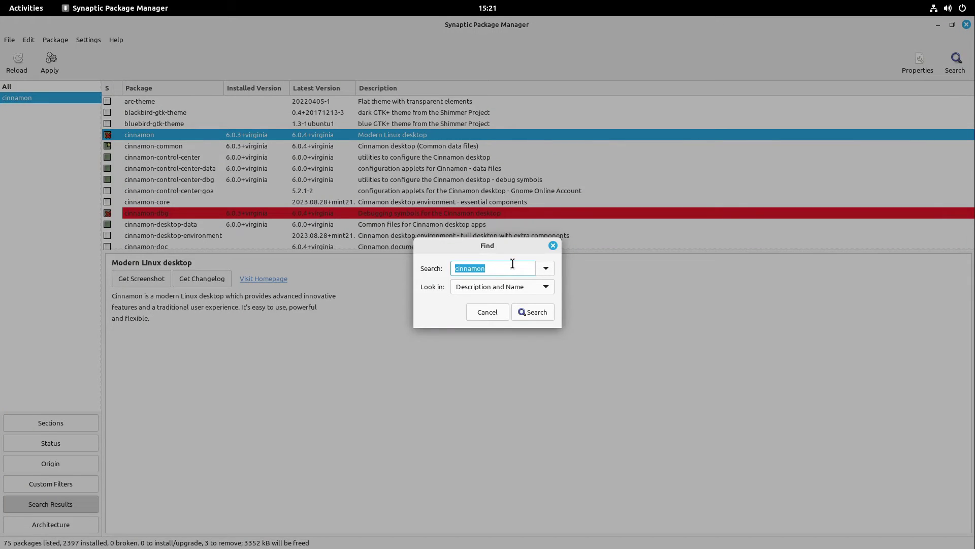
text(nemo)
key(Return)
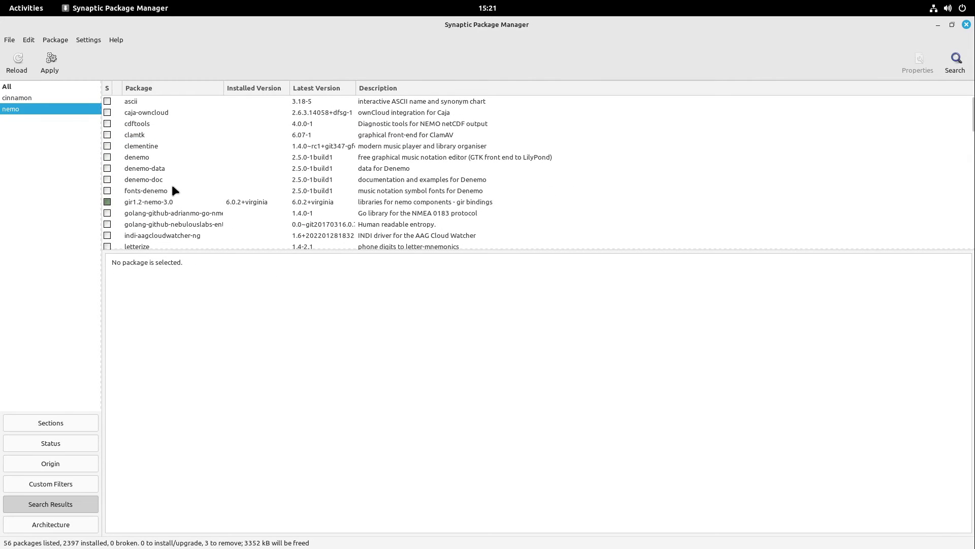
scroll(172, 186, down, 5)
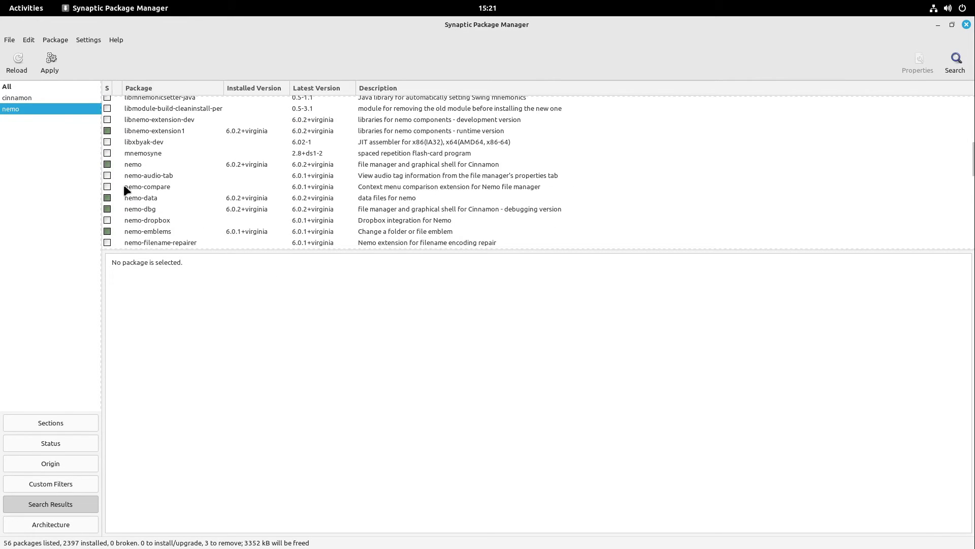
click(148, 164)
right_click(148, 166)
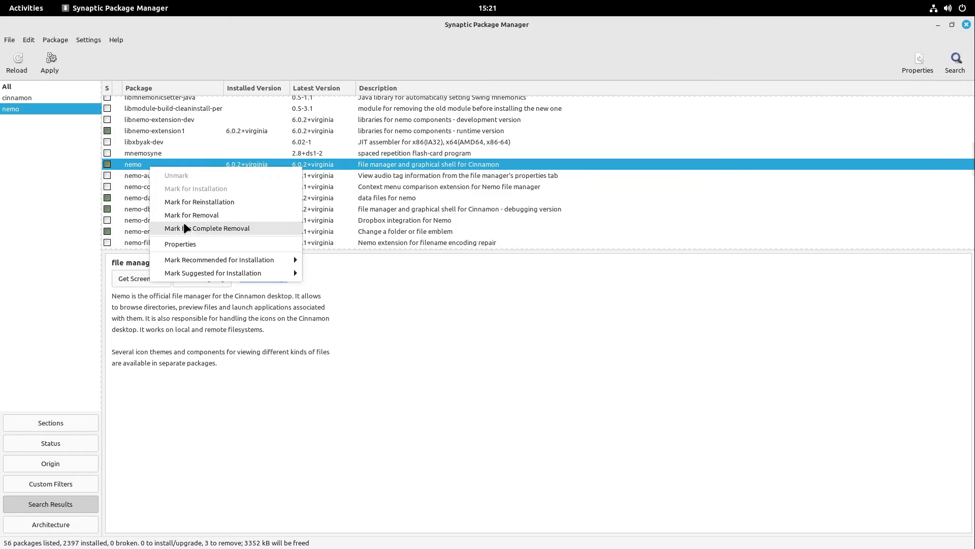
click(187, 215)
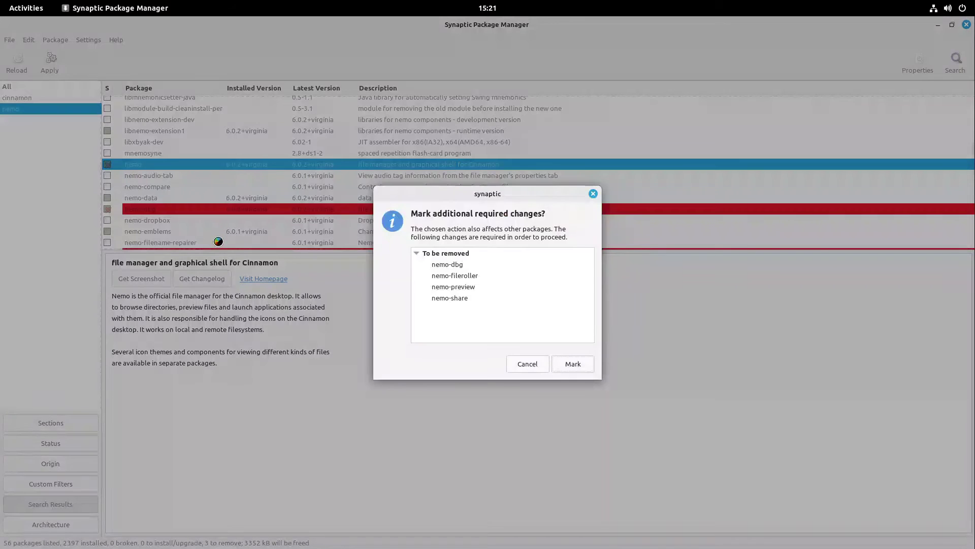
click(572, 363)
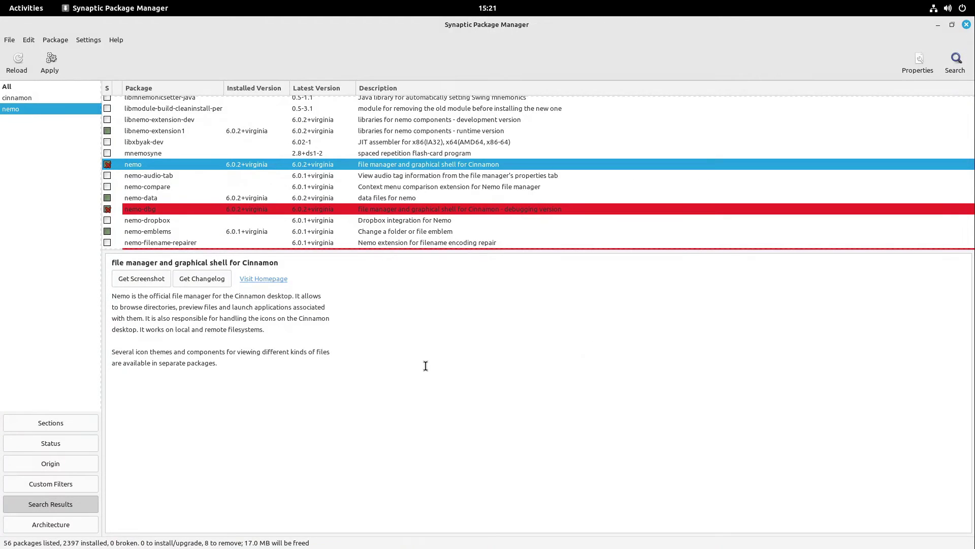
- Apply removal of all 8 marked packages, freeing 17.0 MB, and close Synaptic
click(55, 64)
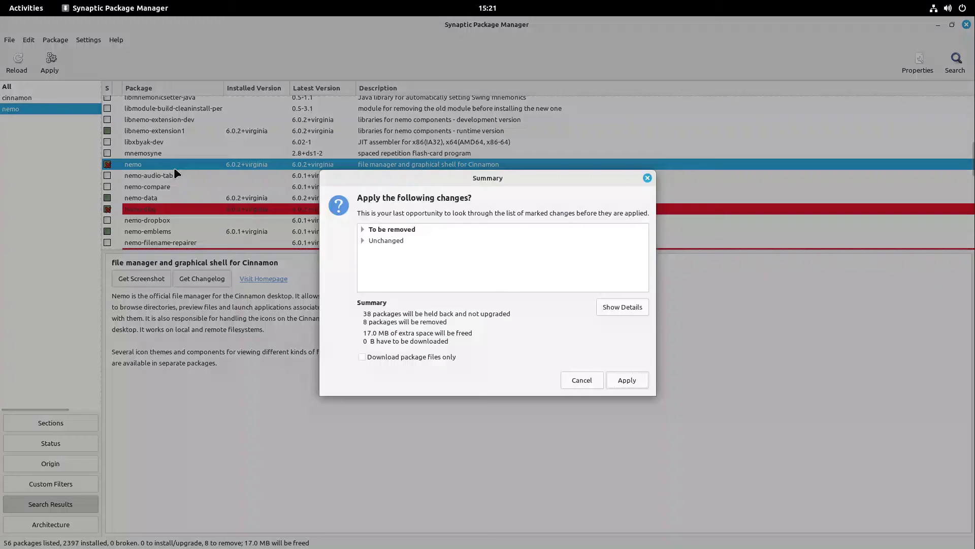
click(631, 382)
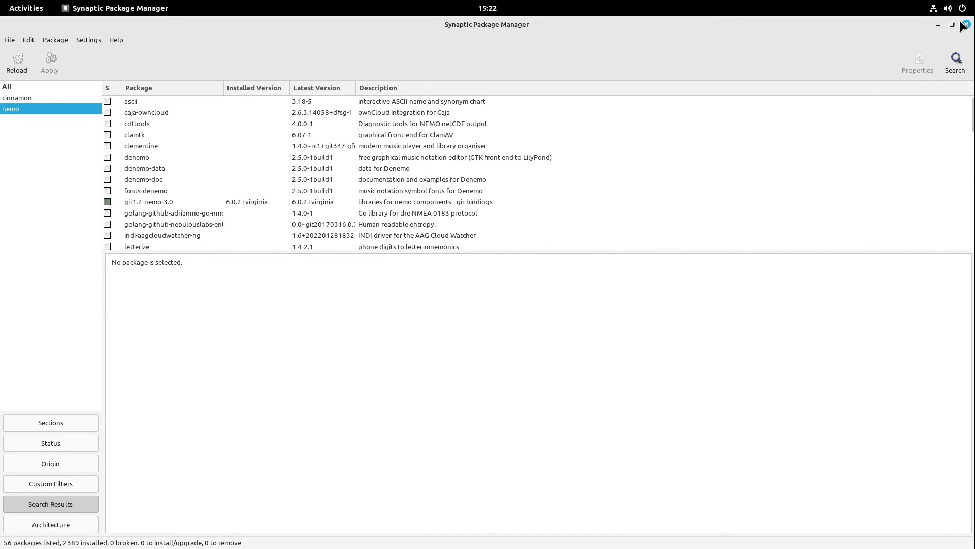
click(965, 25)
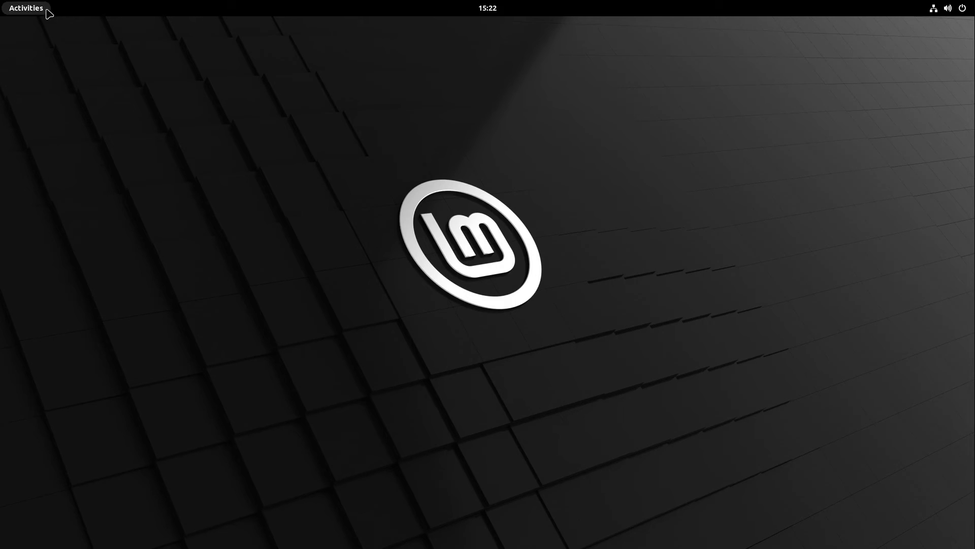
- Open Firefox and search for 'extensions gnome' to reach extensions.gnome.org
key(super)
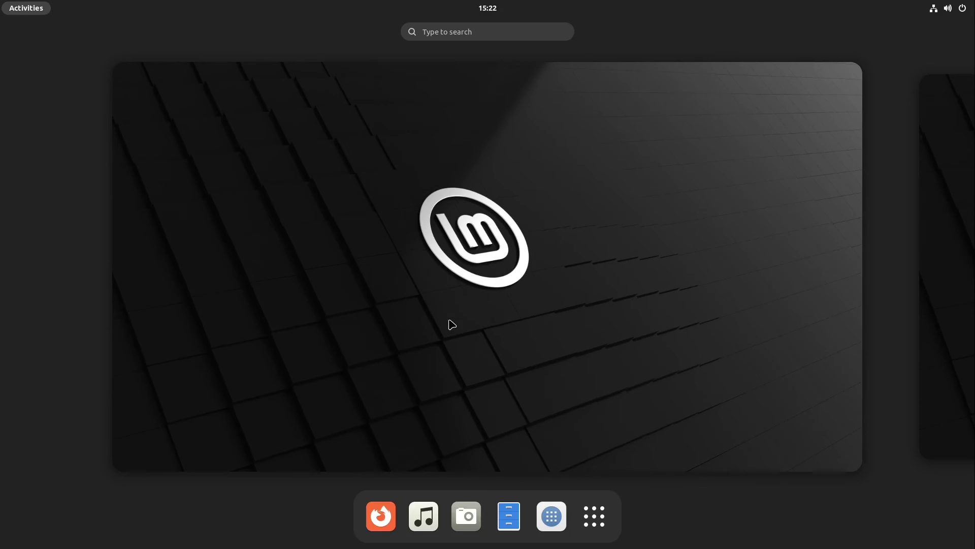
click(381, 516)
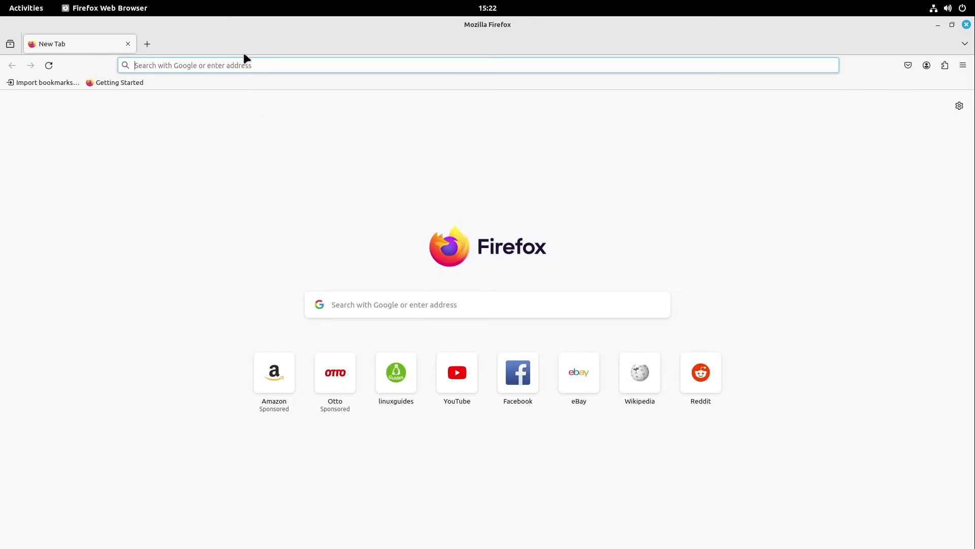
click(235, 63)
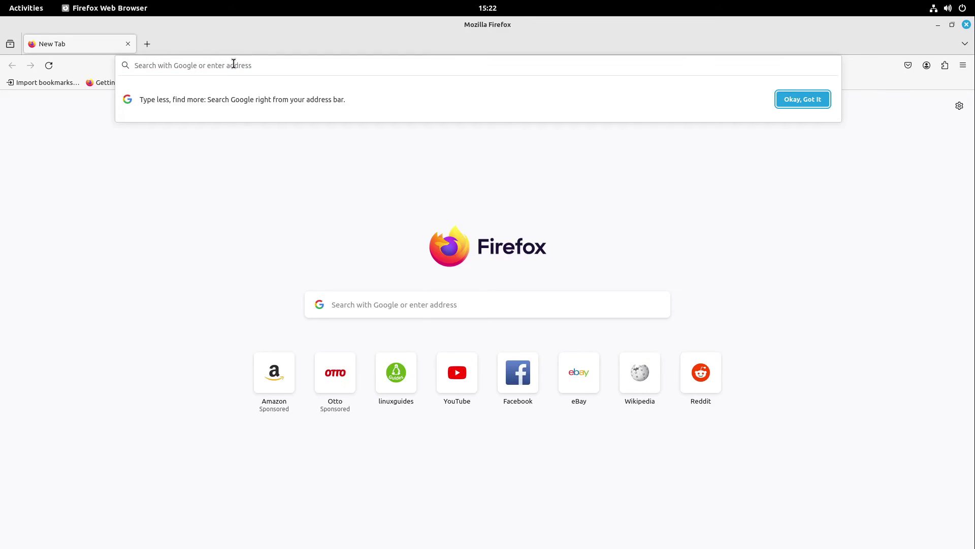
text(extensions gnome)
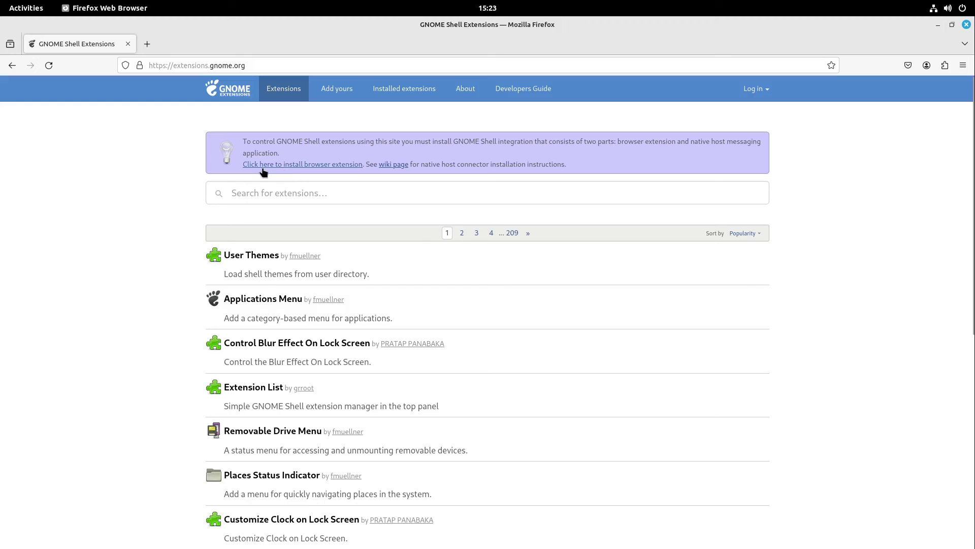
- Install the GNOME Shell Integration browser add-on and grant its permissions
click(272, 166)
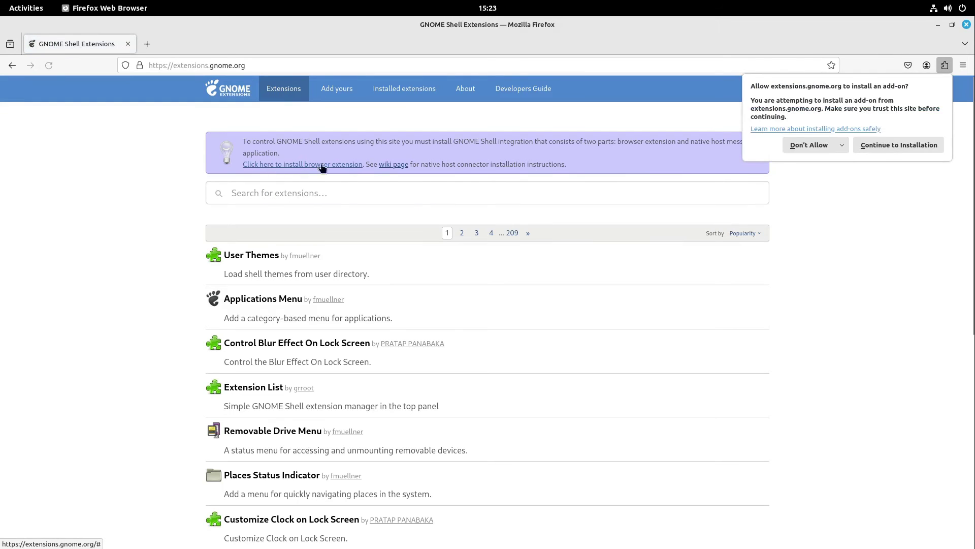
click(900, 145)
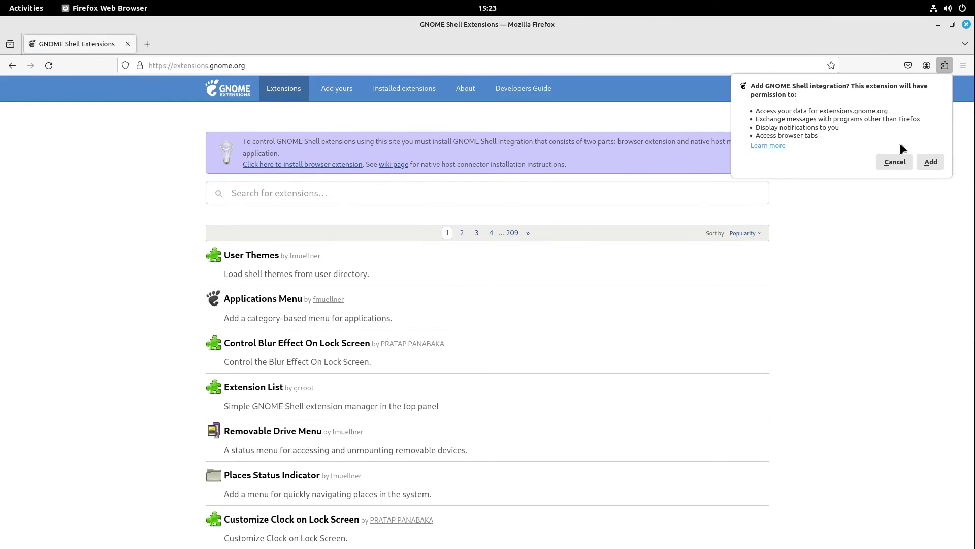
click(934, 162)
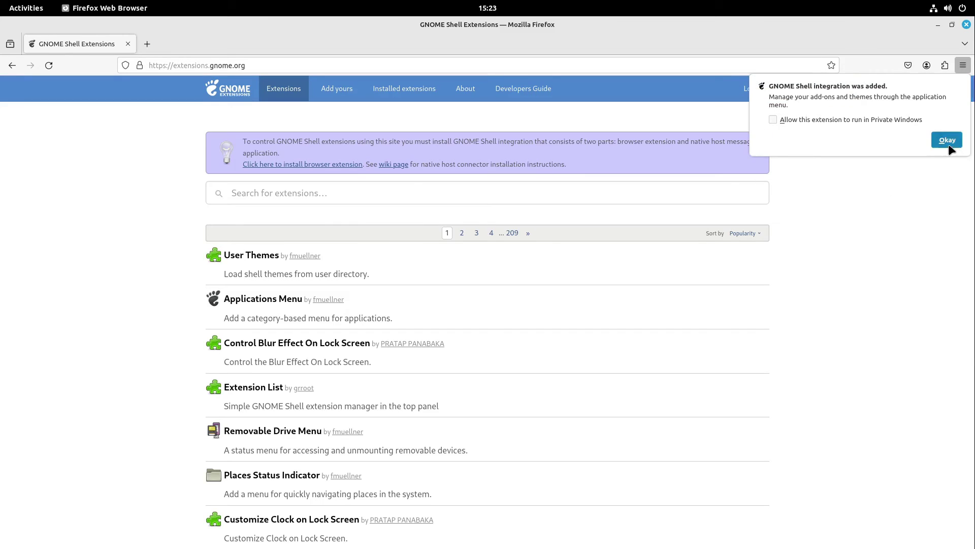
click(948, 260)
- Find AppIndicator and KStatusNotifierItem Support, switch it on and confirm installation
click(317, 197)
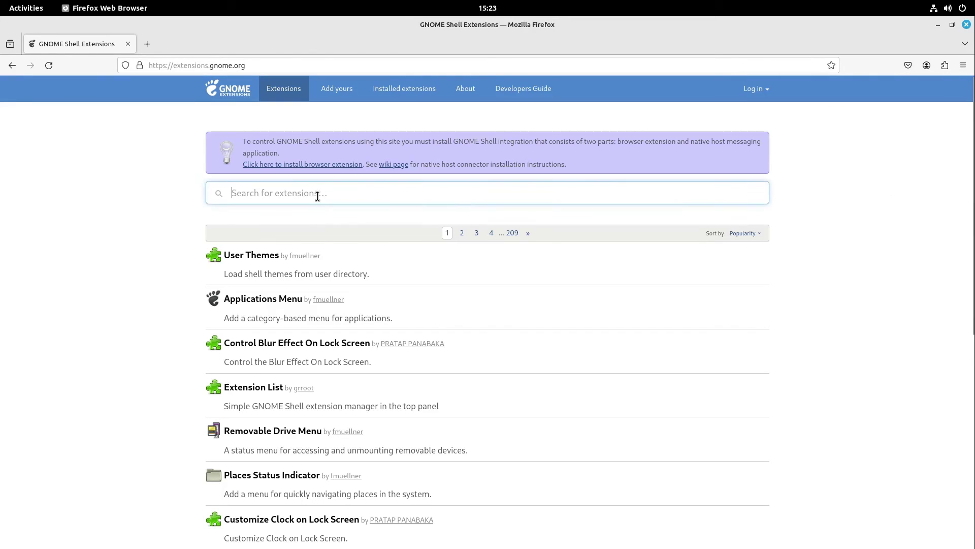
text(AppIncdicator)
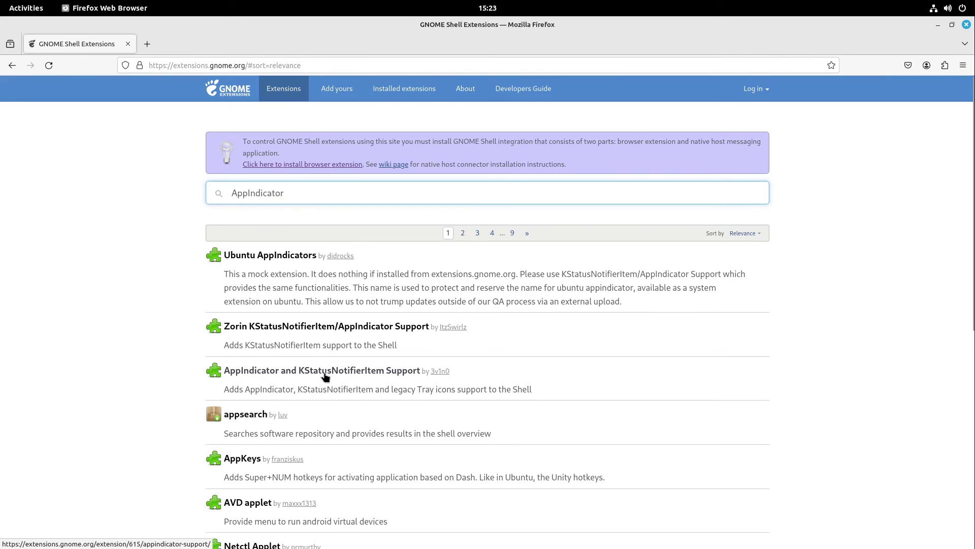
click(381, 375)
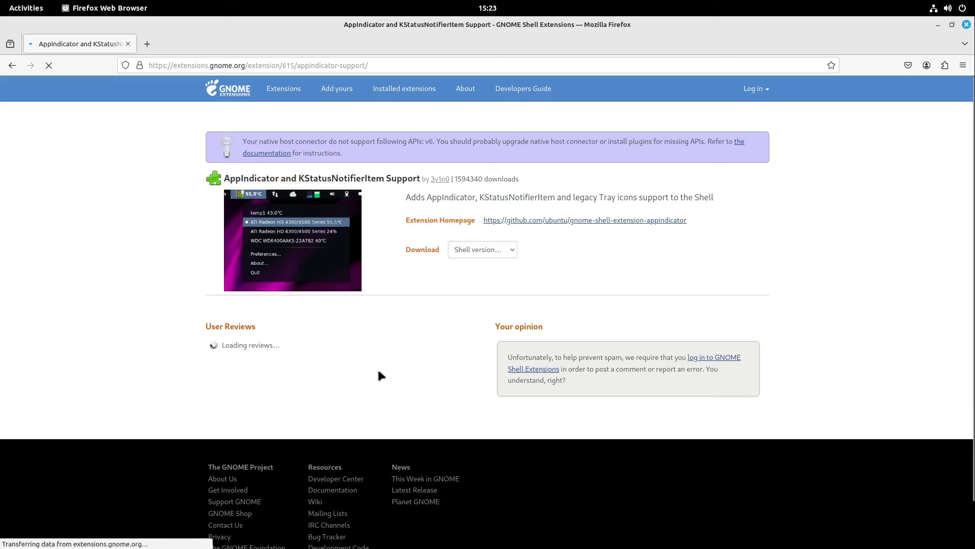
click(727, 180)
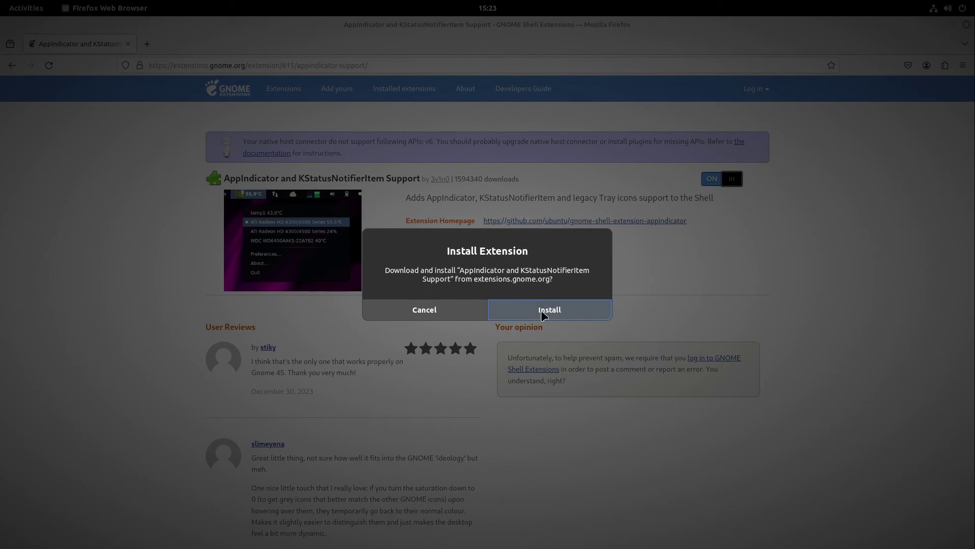
click(543, 315)
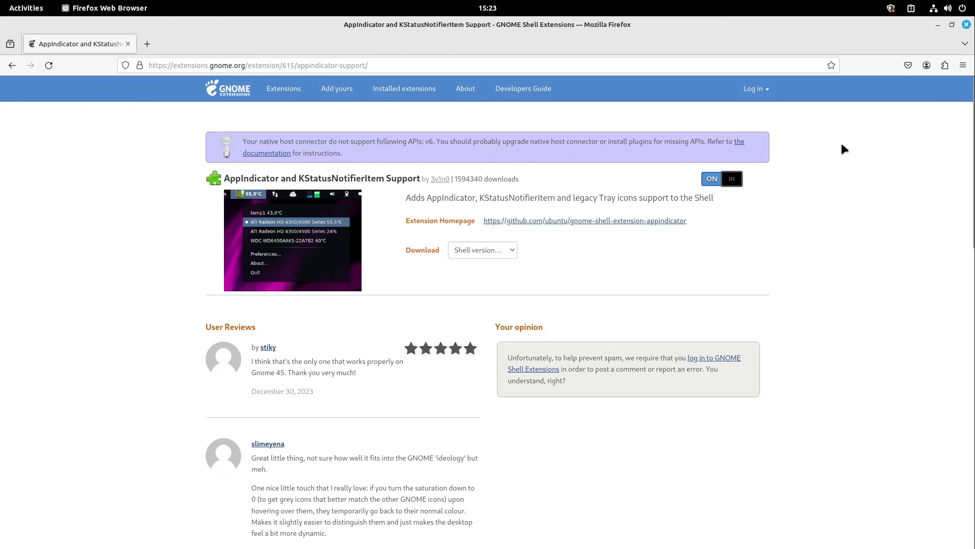
- Search 'Quick', switch Quick Close in Overview on and confirm installation
click(246, 95)
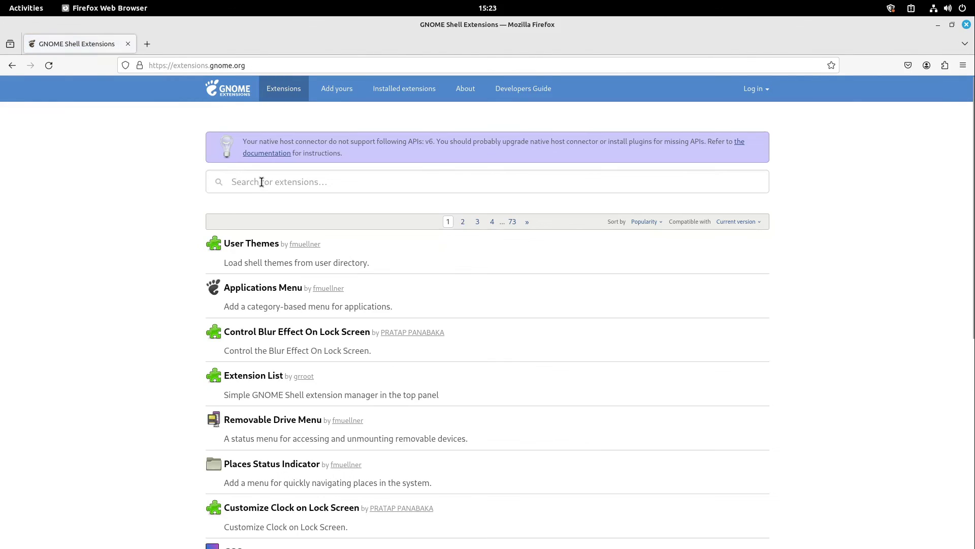
click(261, 182)
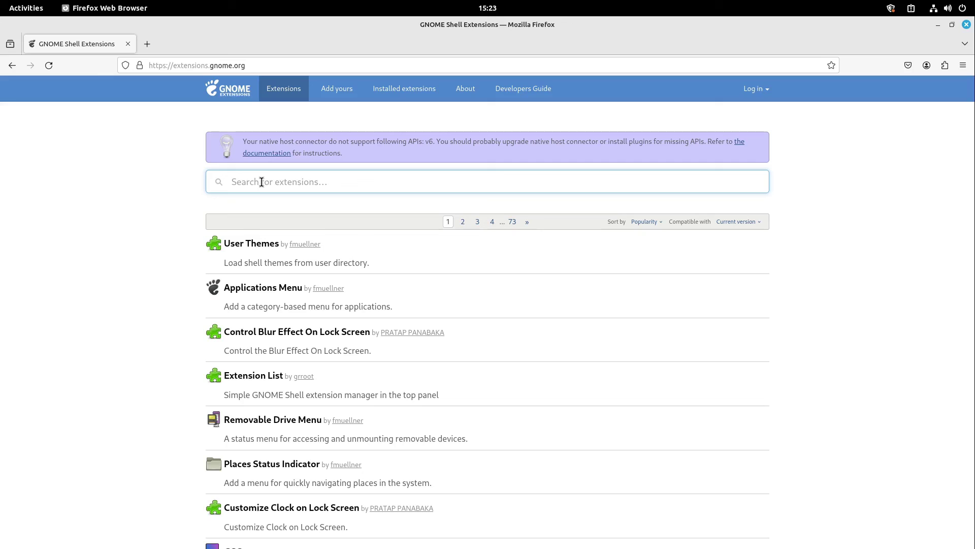
text(Quick)
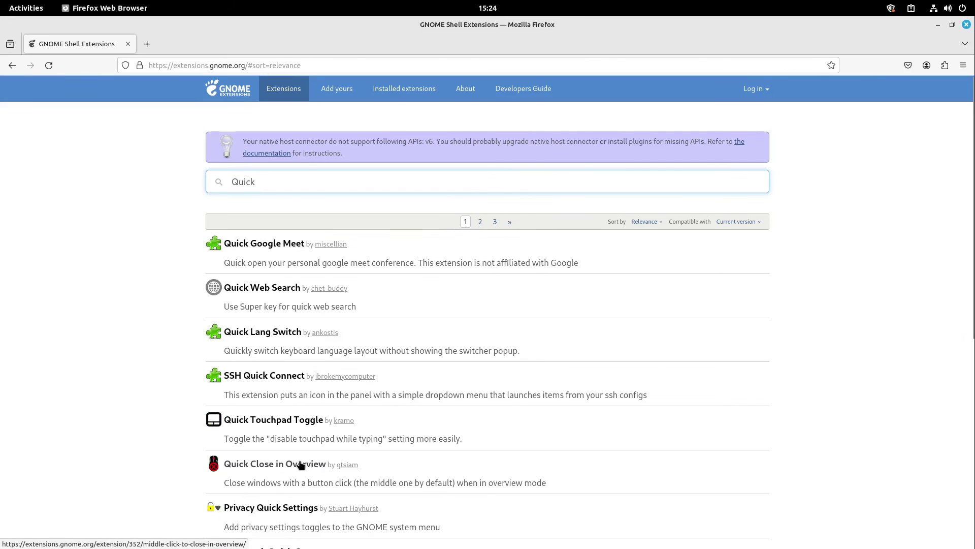
click(293, 464)
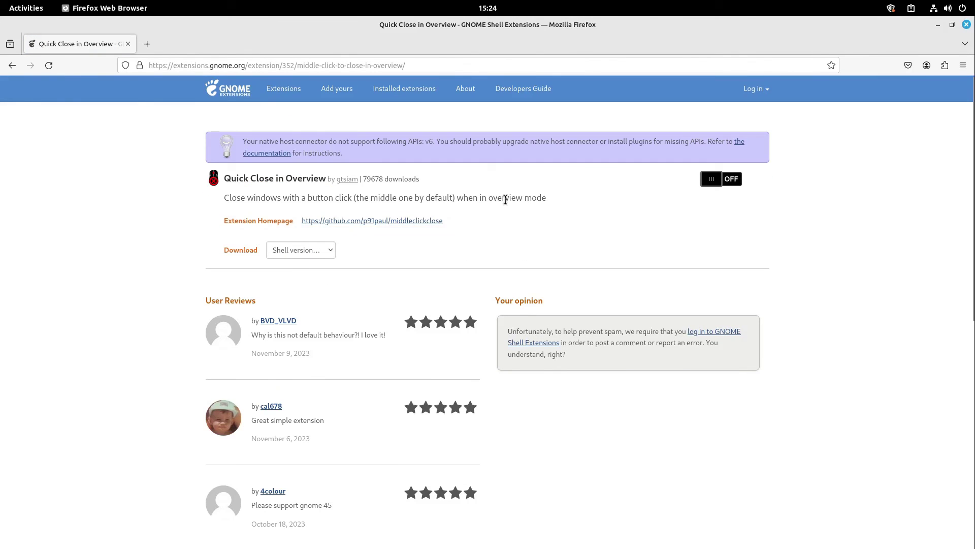
click(723, 184)
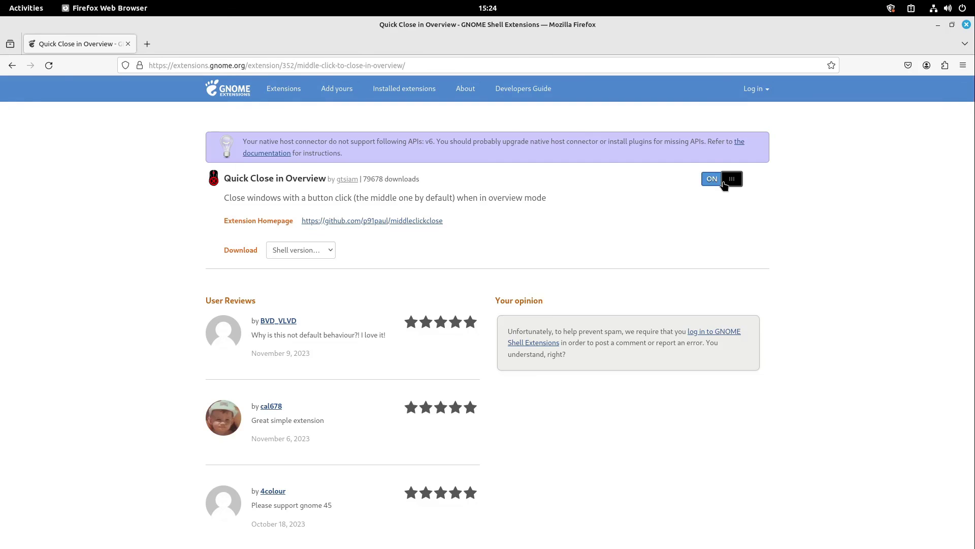
click(576, 311)
- Launch Photos from the dock and return to the Activities overview with its window
click(26, 7)
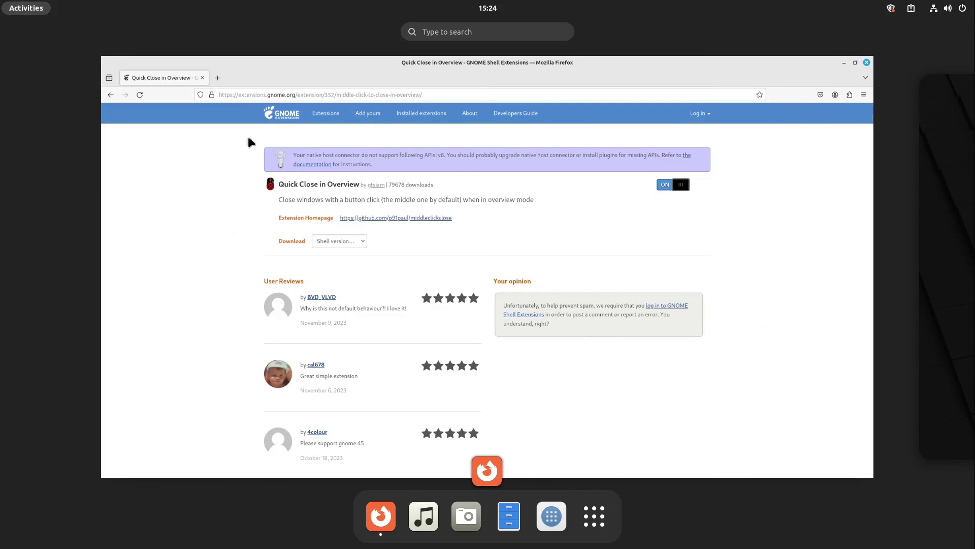
click(466, 516)
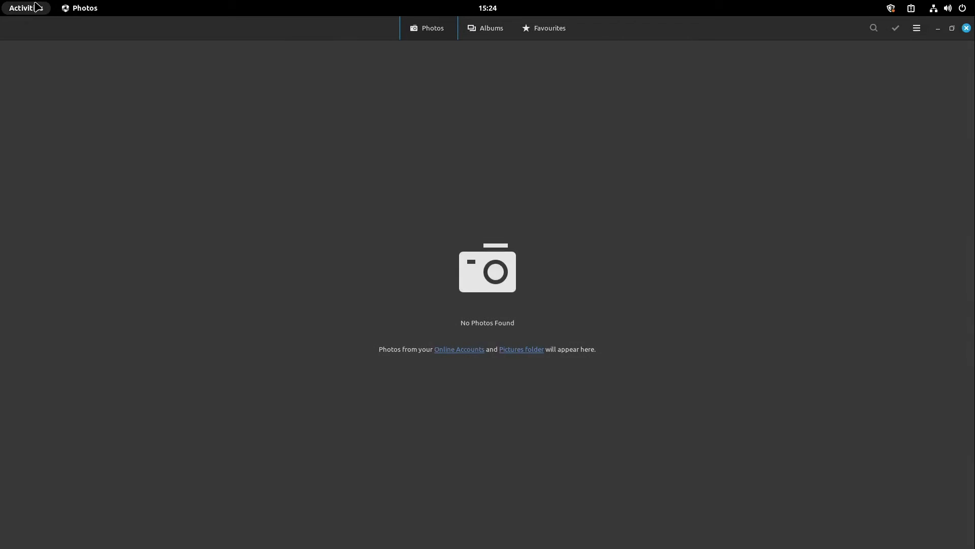
click(25, 7)
- Middle-click the Photos and Firefox thumbnails to close them, then view and dismiss the application grid
mouse_move(715, 261)
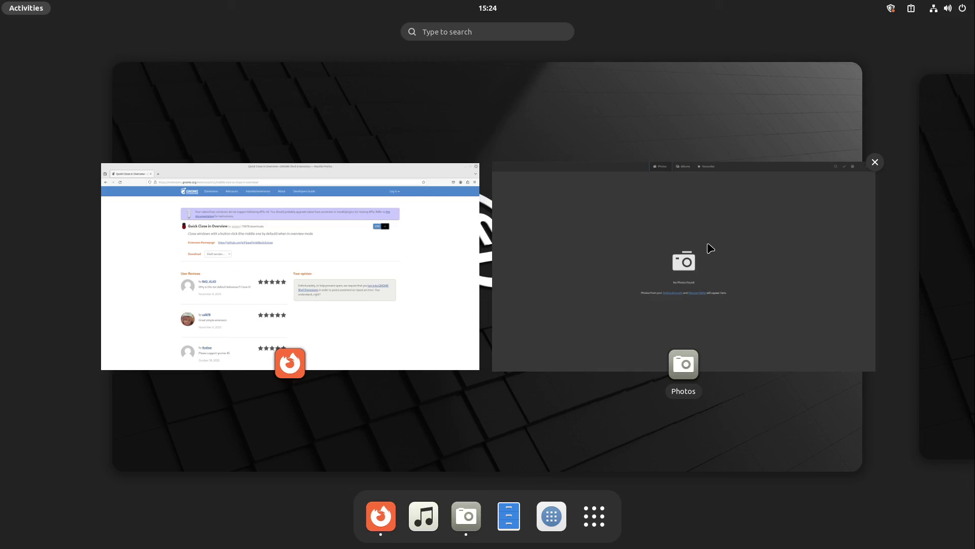
middle_click(710, 248)
middle_click(366, 246)
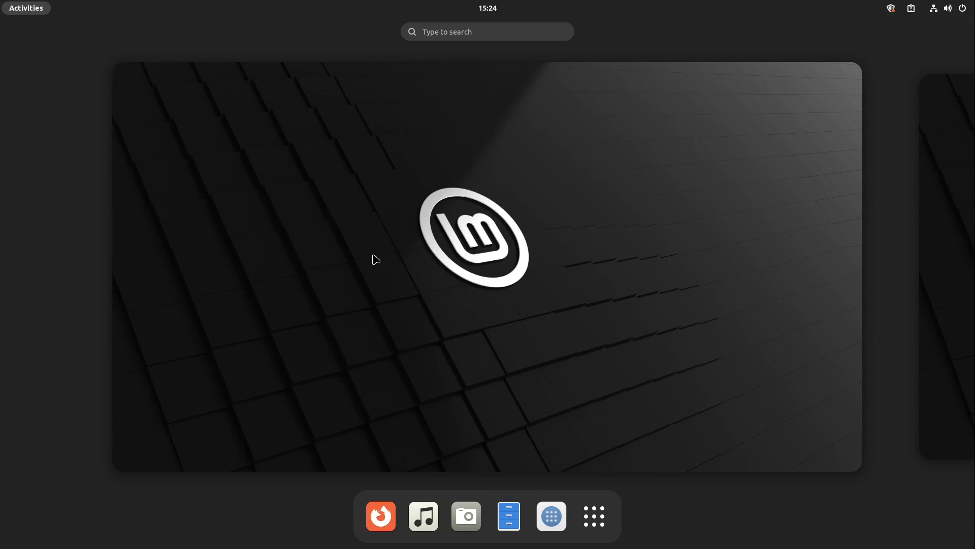
click(599, 522)
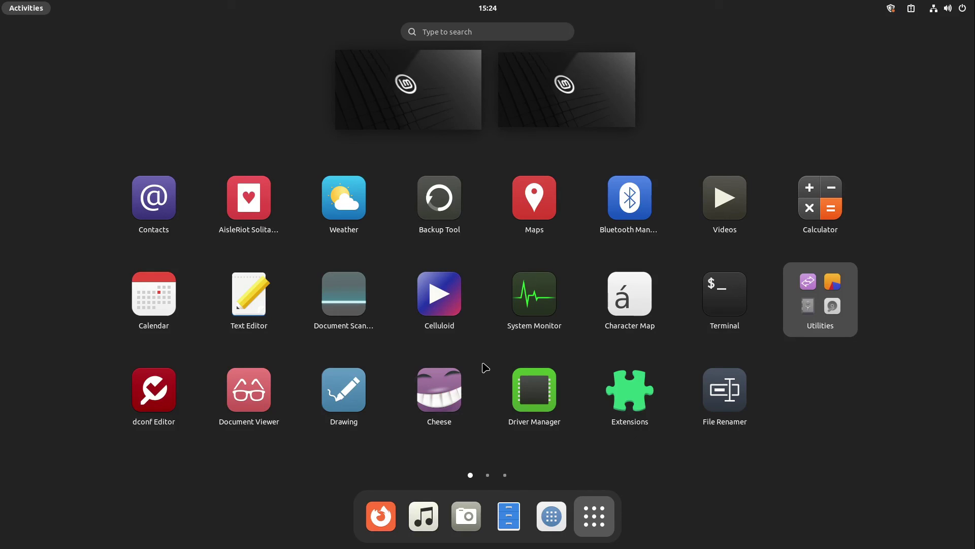
key(Escape)
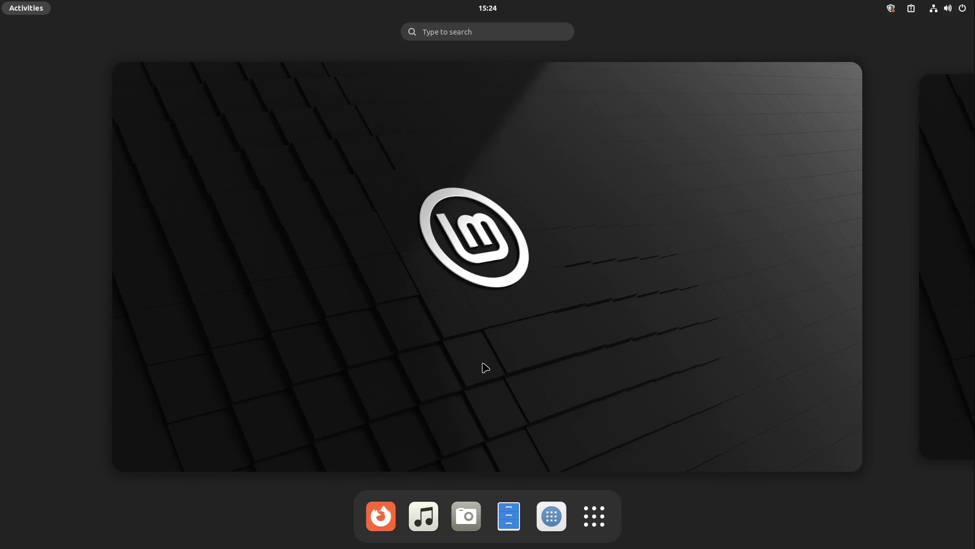